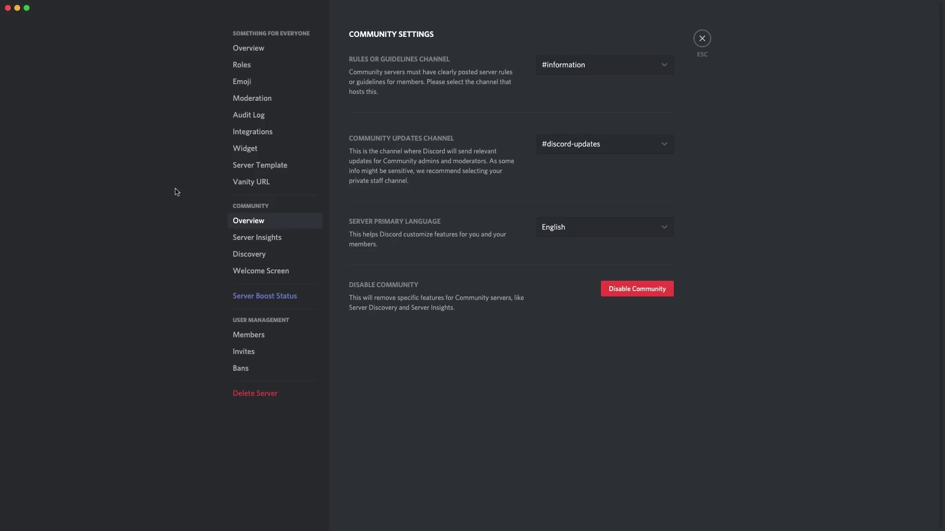
Close the Community Overview settings after reviewing rules, updates channel and English language
key(Escape)
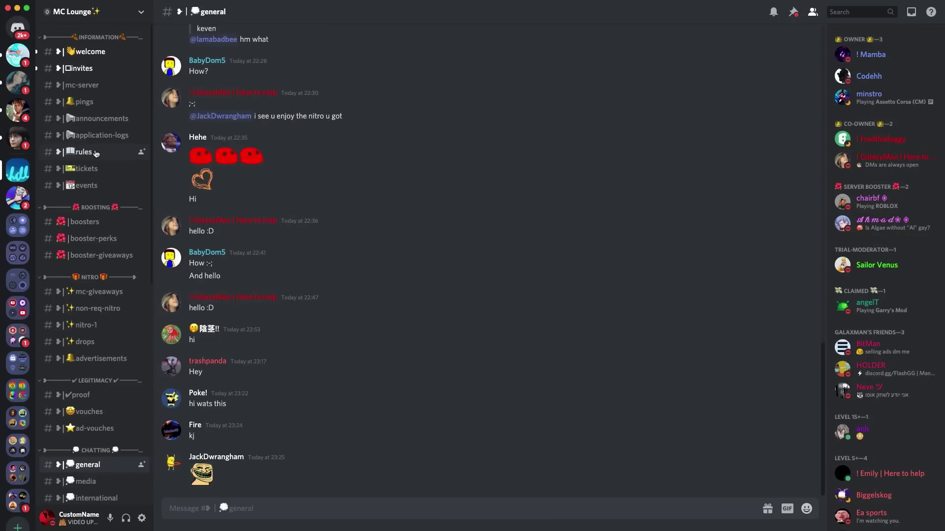
Scroll down and back up through the MC Lounge channel list
scroll(96, 154, down, 8)
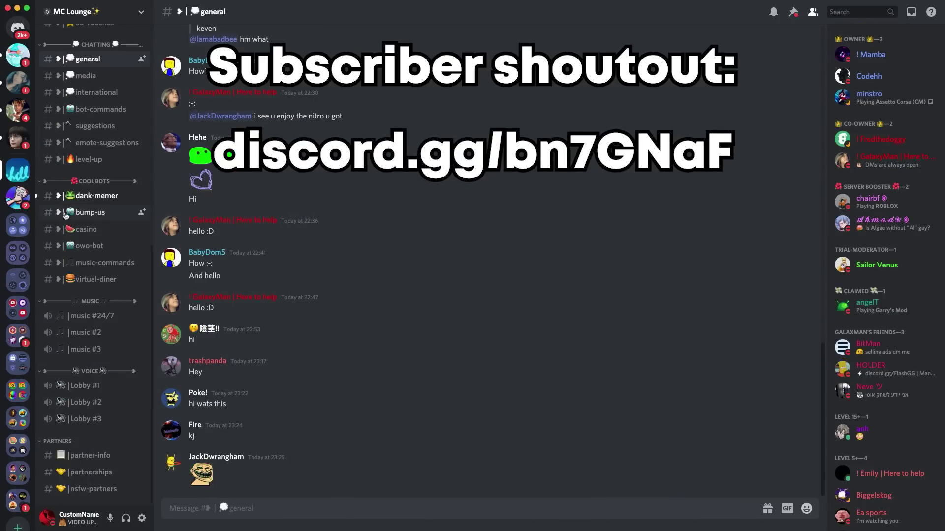
scroll(105, 337, up, 8)
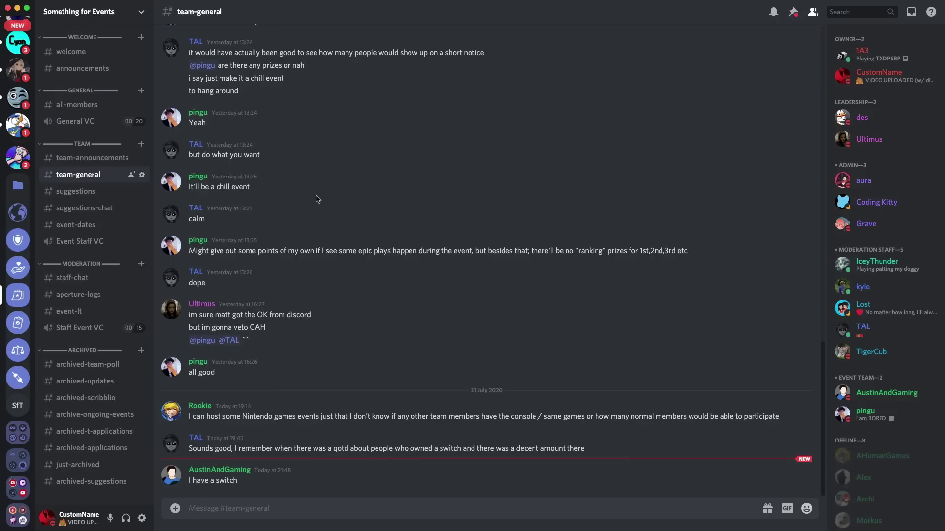
Open Something for Events' Server Settings and start the Enable Community setup wizard
click(114, 23)
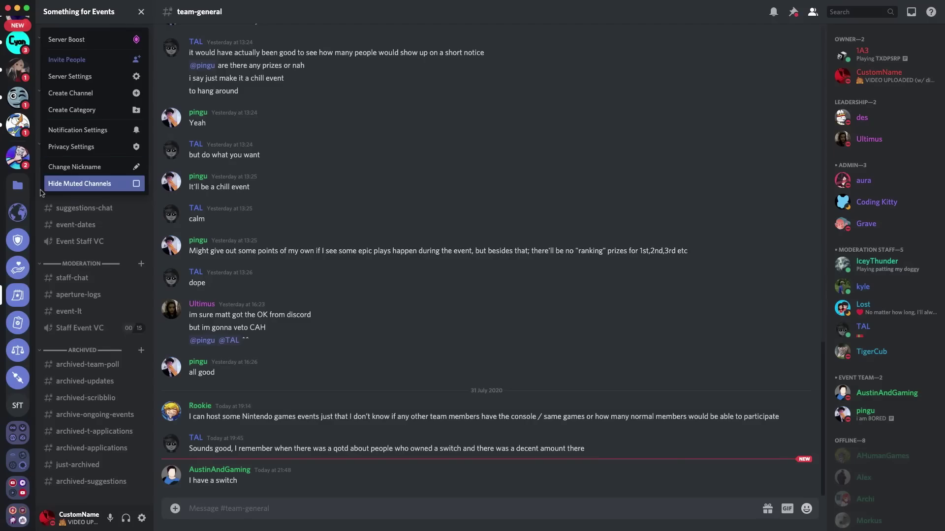
click(18, 295)
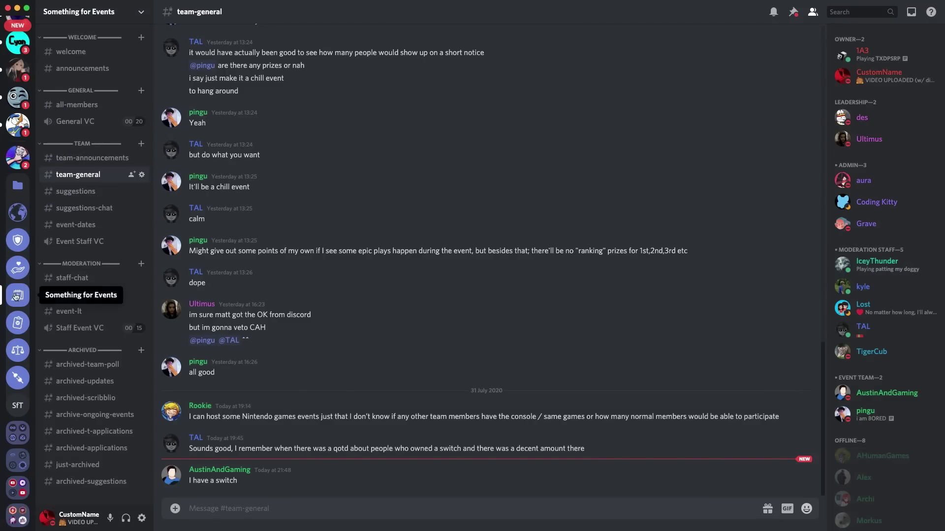
right_click(16, 294)
key(Escape)
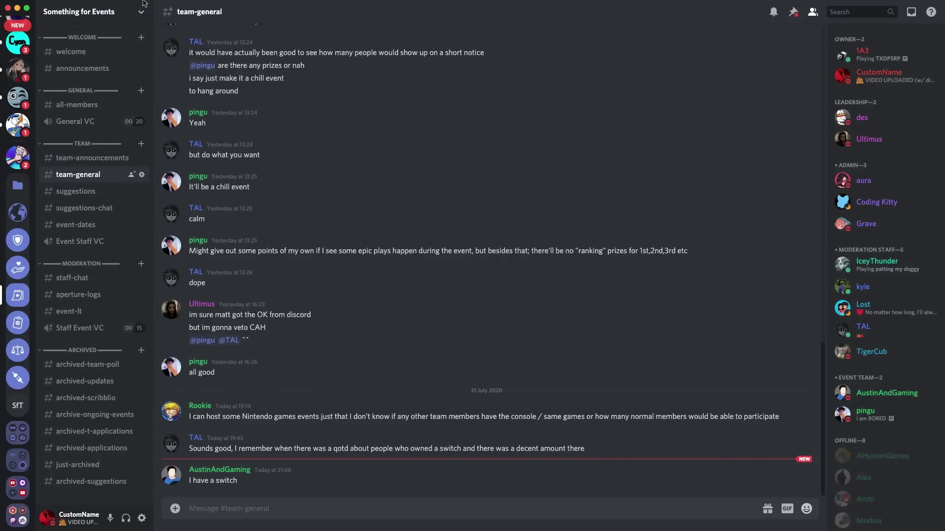
click(85, 23)
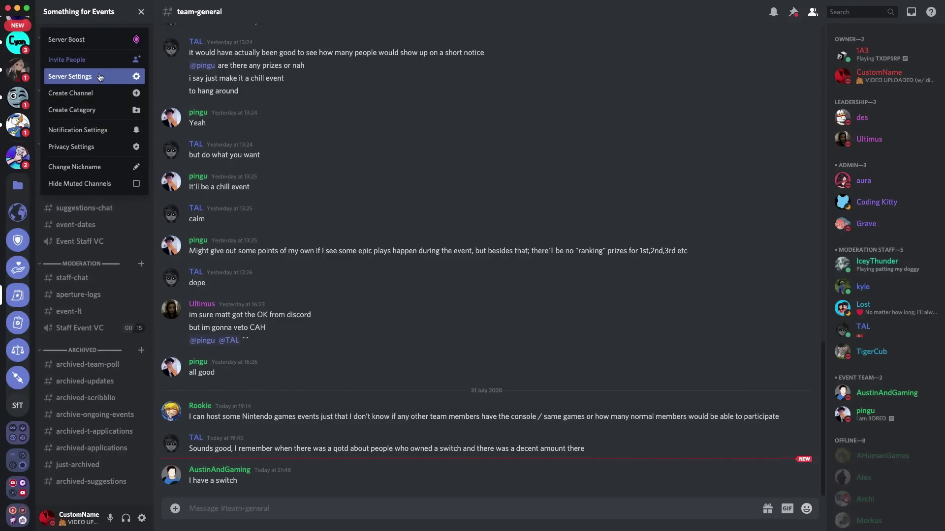
click(99, 77)
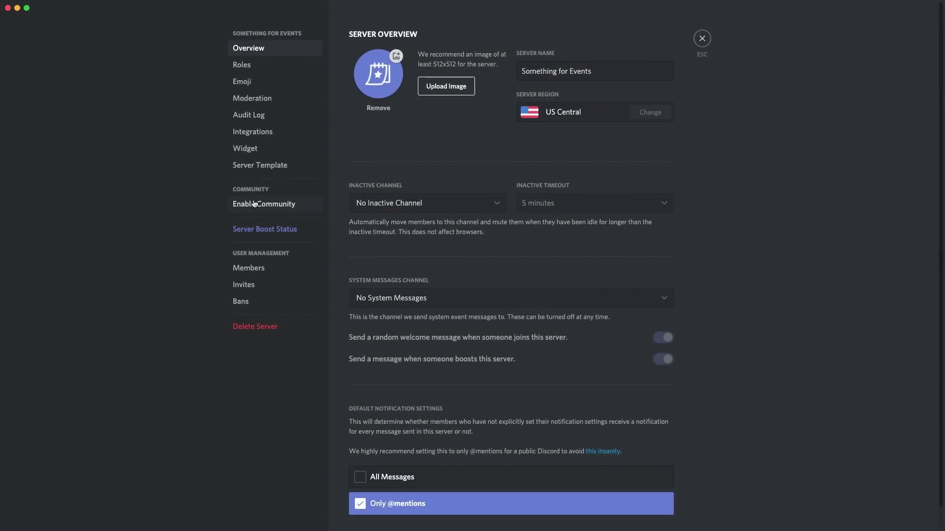
click(273, 212)
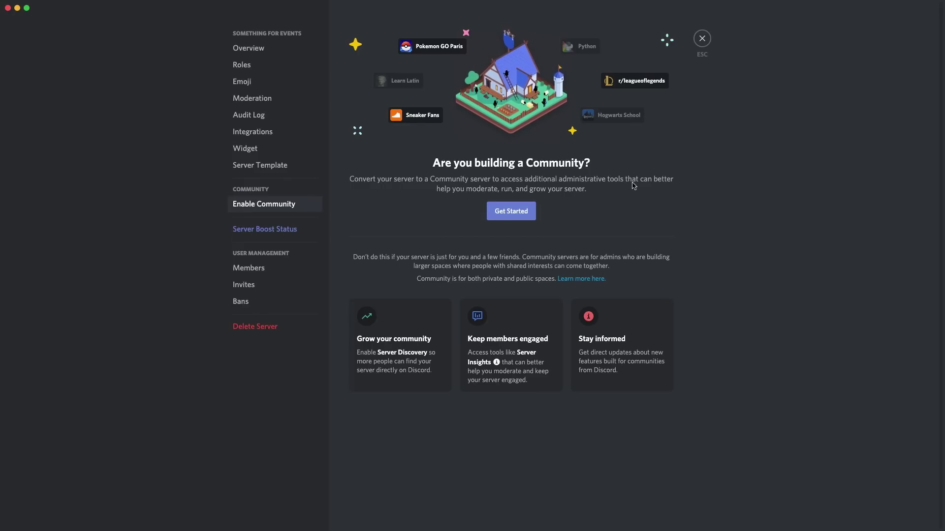
click(521, 216)
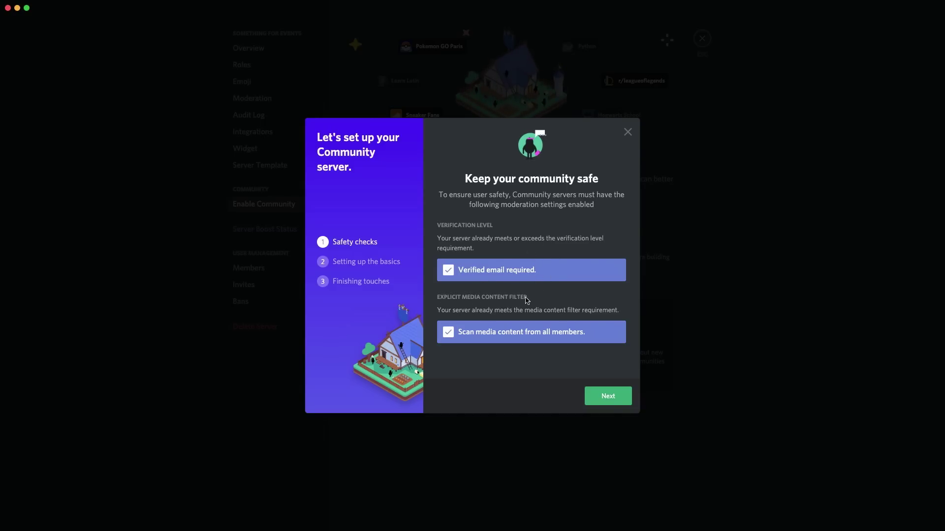
Finish Community setup with #announcements as rules and #staff-chat as updates channel, accepting the guidelines
click(608, 396)
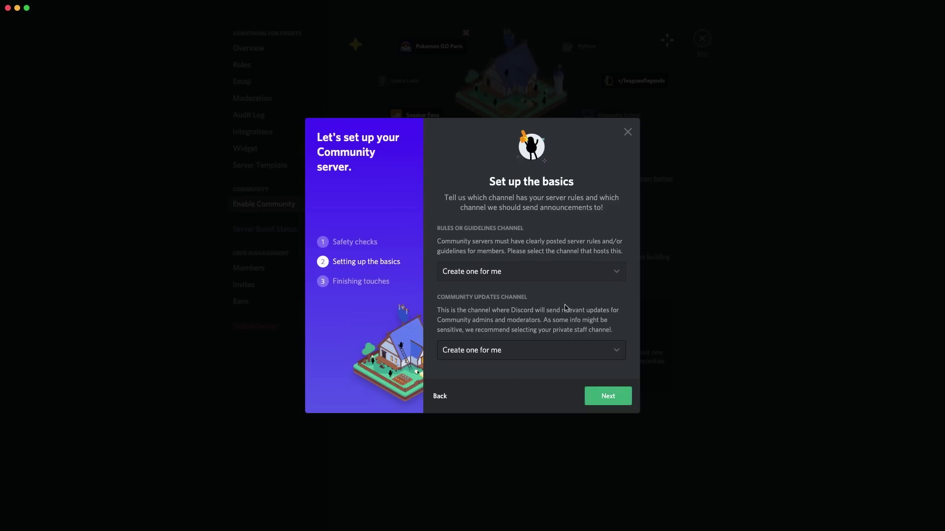
click(515, 272)
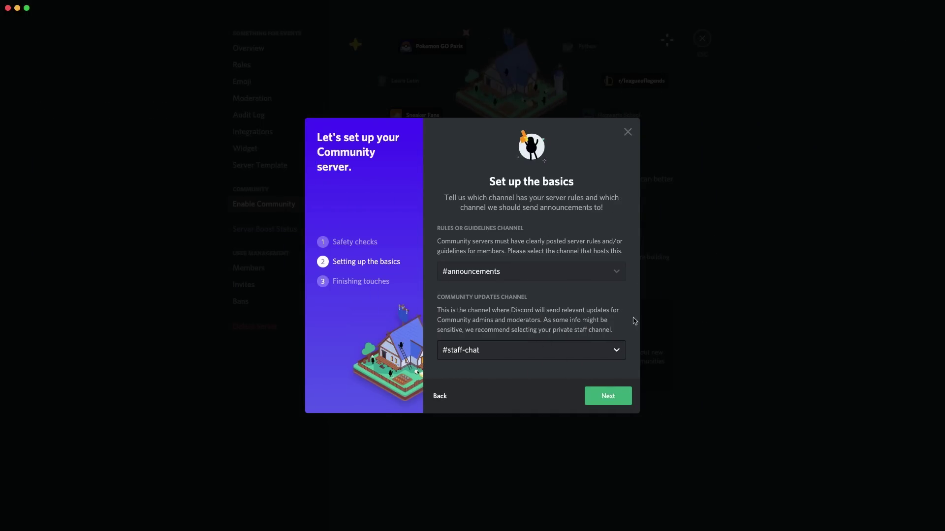
click(610, 394)
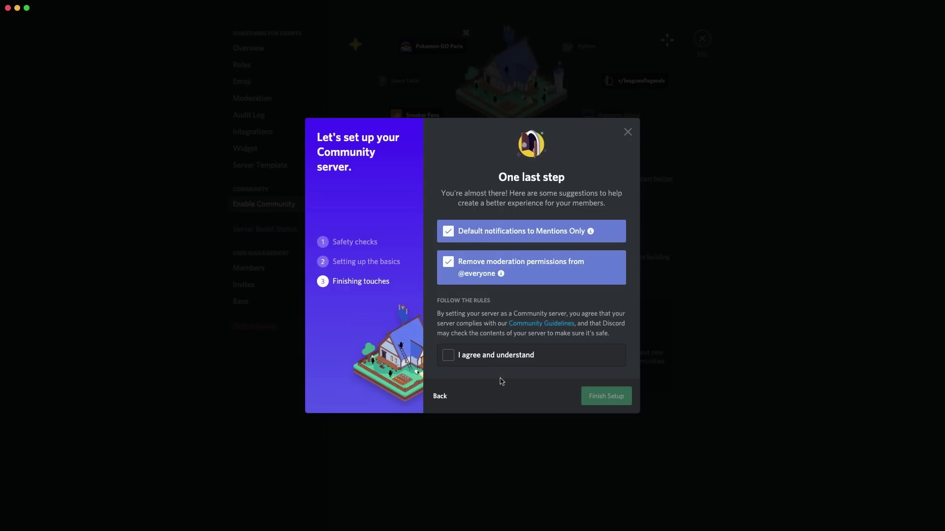
click(494, 364)
click(606, 396)
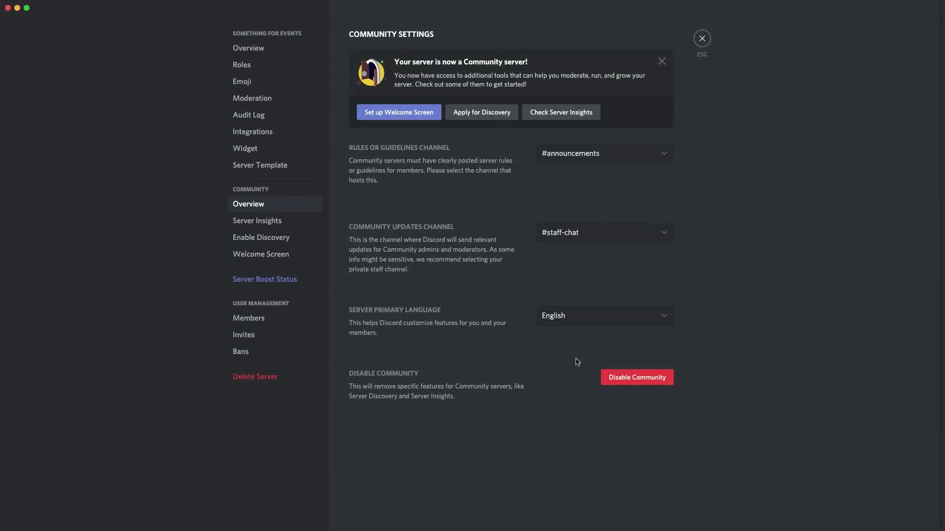
Keep English as the server primary language and exit the server settings
click(614, 323)
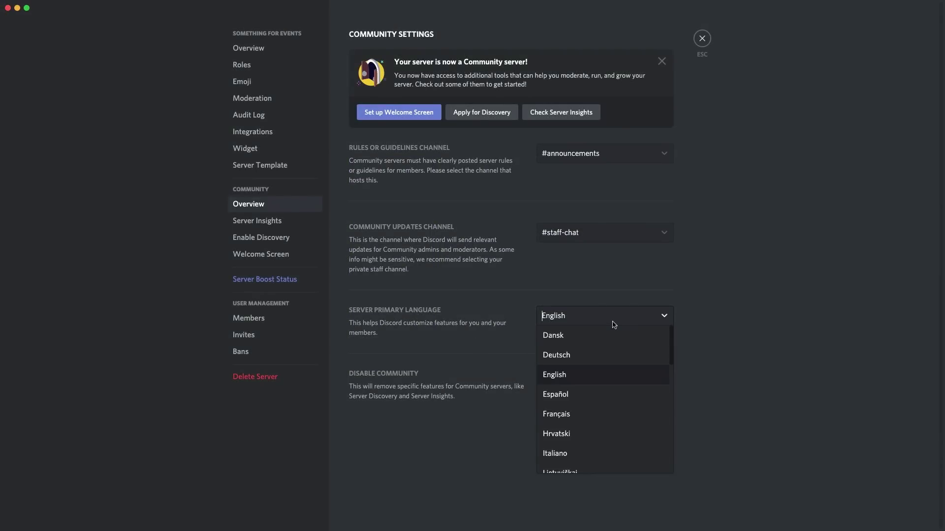
scroll(597, 386, down, 10)
scroll(607, 389, up, 5)
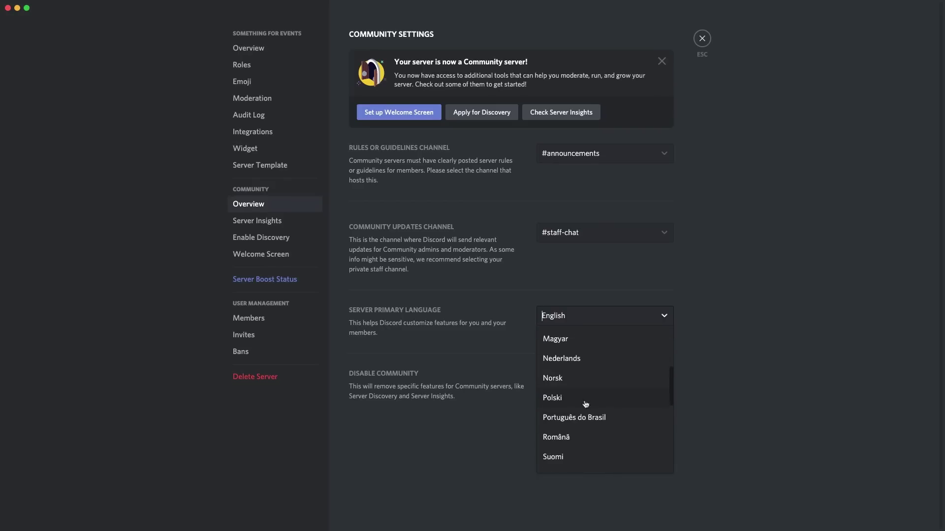
scroll(586, 404, up, 4)
click(633, 377)
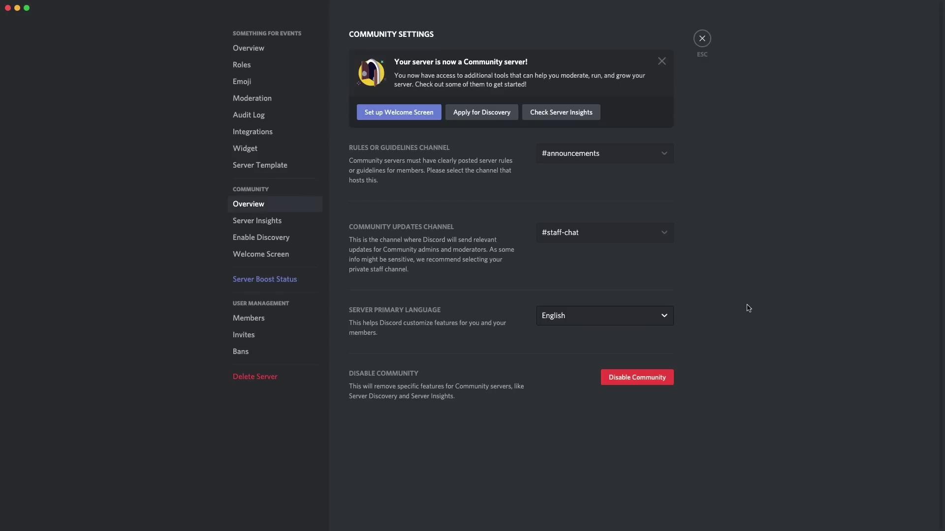
key(Escape)
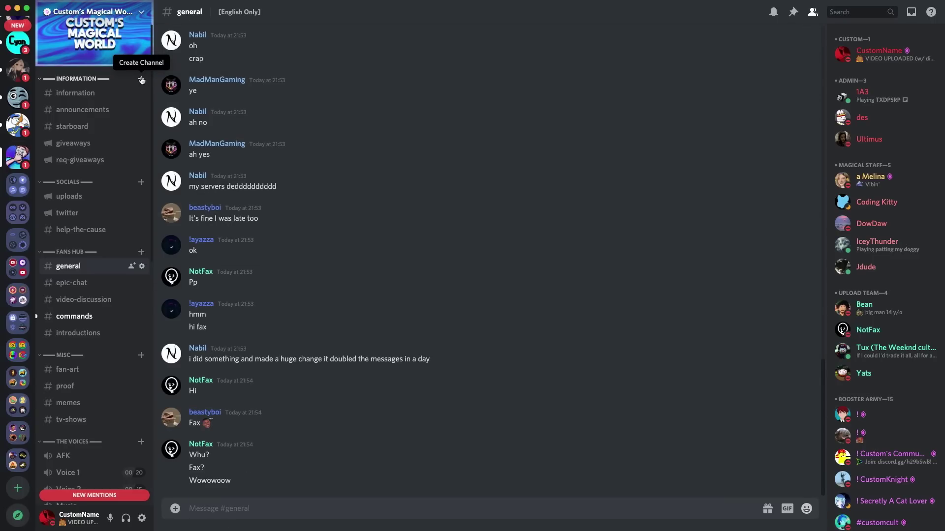
click(141, 79)
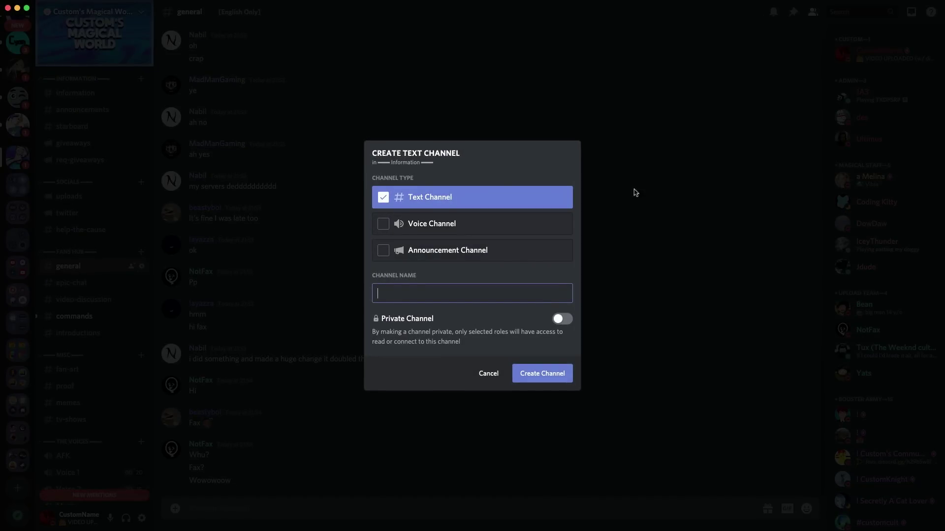
click(419, 253)
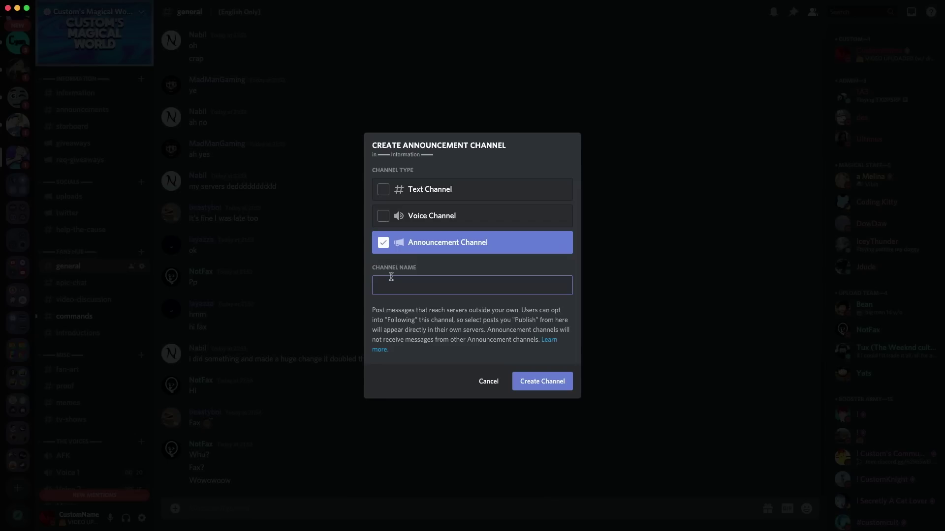
text(test)
click(537, 386)
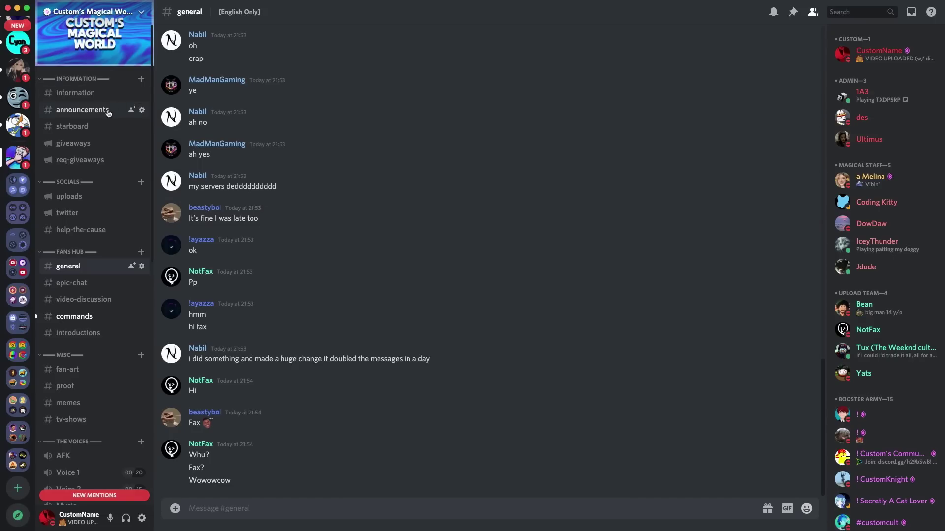
Make #announcements an Announcement Channel and save the channel change
click(141, 111)
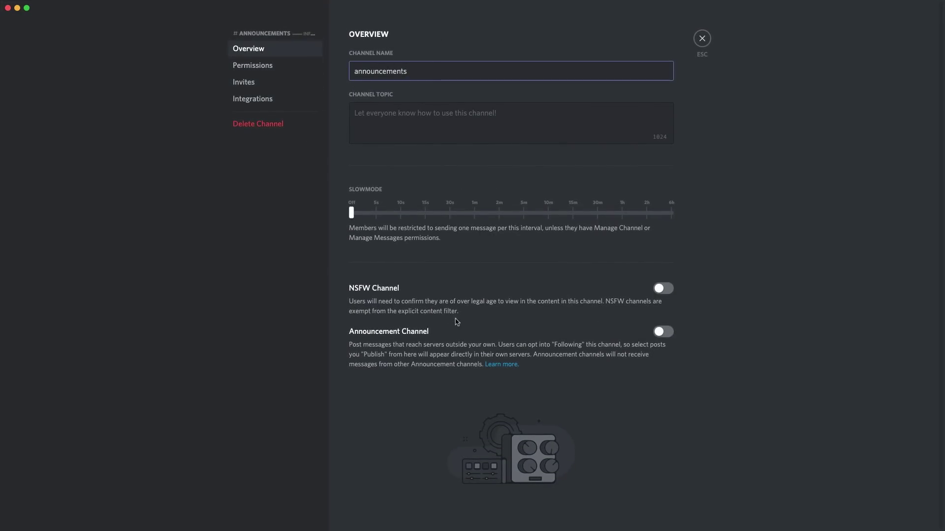
click(666, 333)
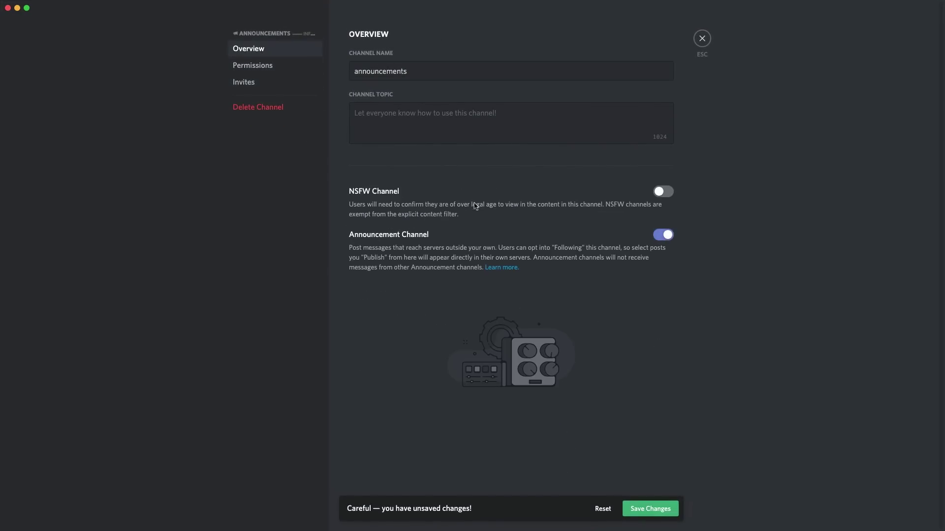
click(674, 510)
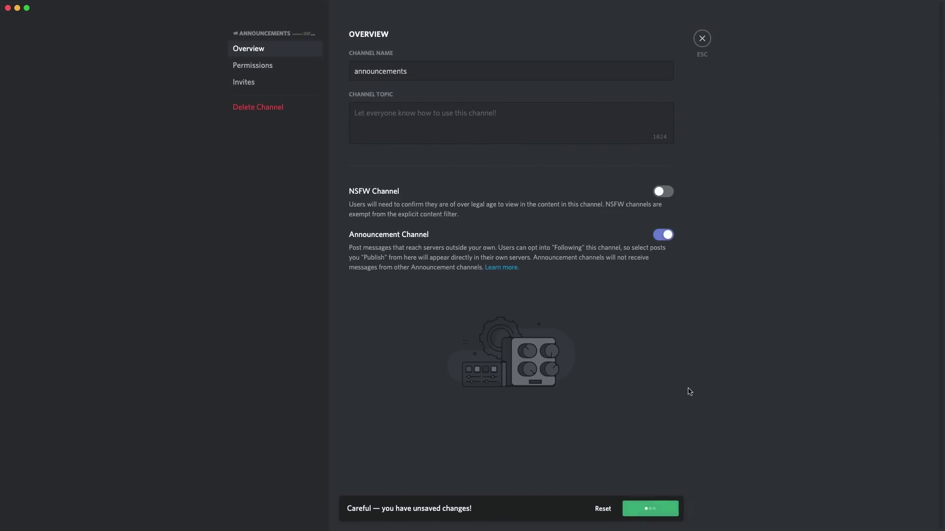
click(702, 38)
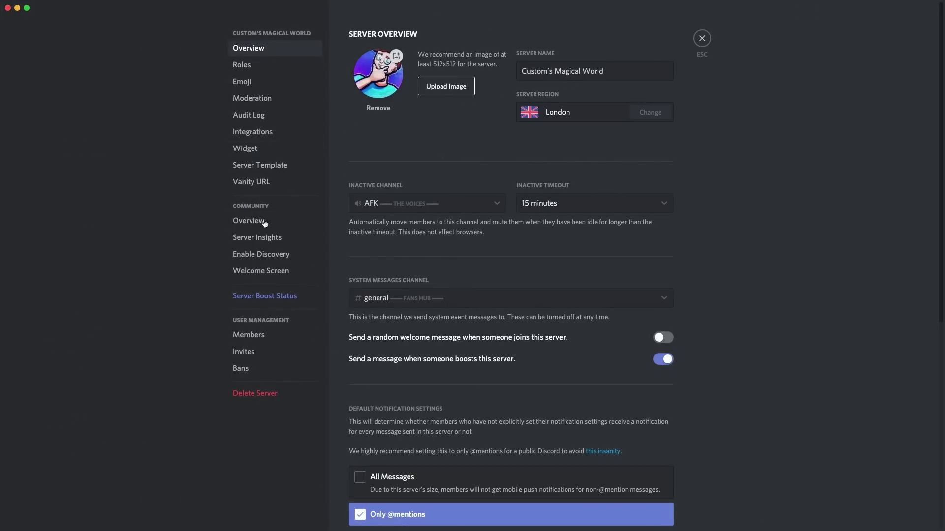
Replace the welcome screen description with the new YouTube channel greeting and preview it
click(290, 271)
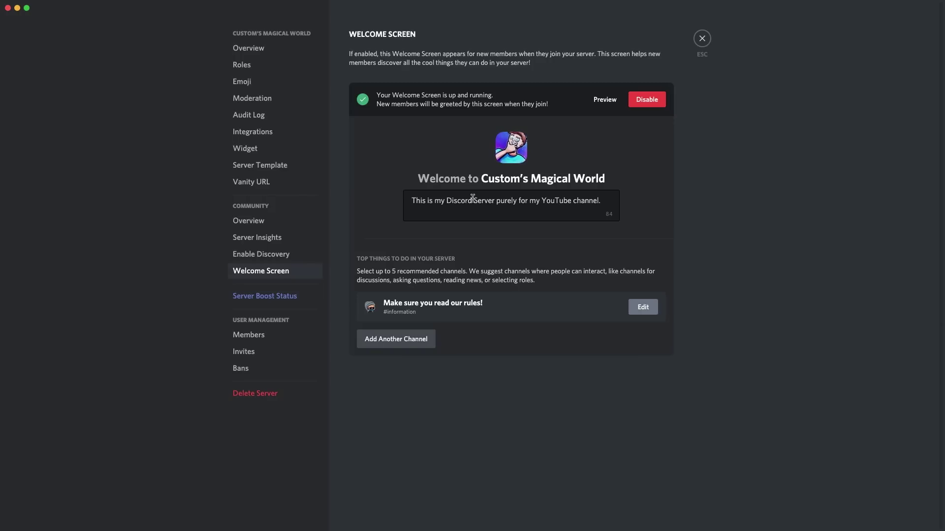
click(419, 204)
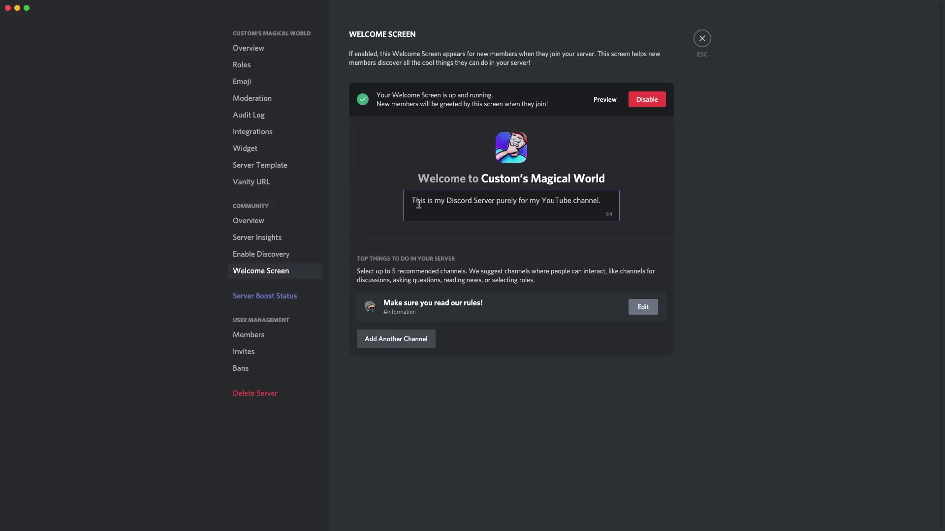
drag(418, 204, 545, 212)
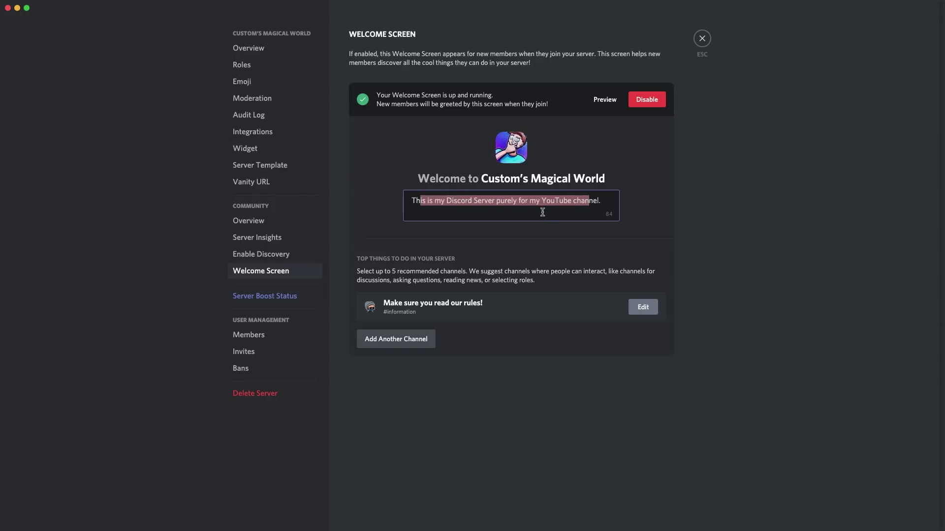
click(548, 226)
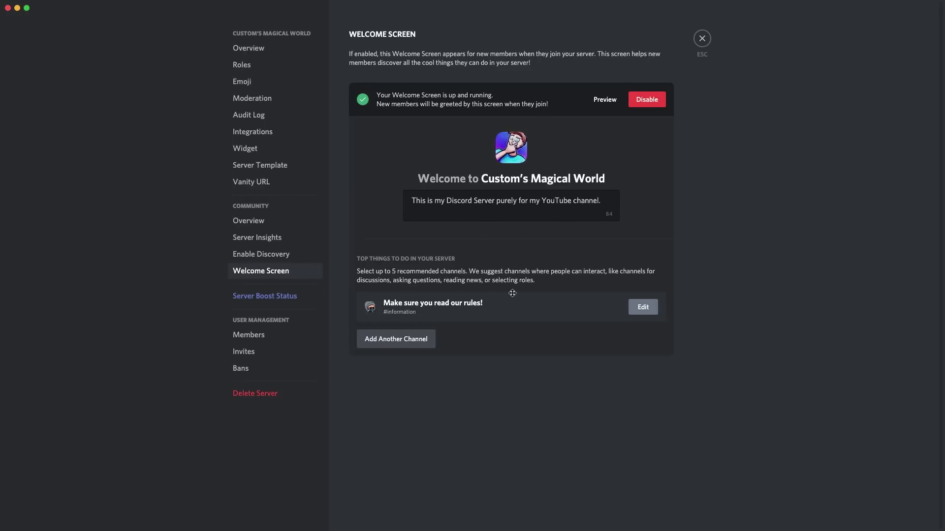
click(424, 202)
key(ctrl+a)
text(Hey guys! This server is for the "CustomName" YouTube channel and my friends/fans! Check it out for some cool events and giveaways!)
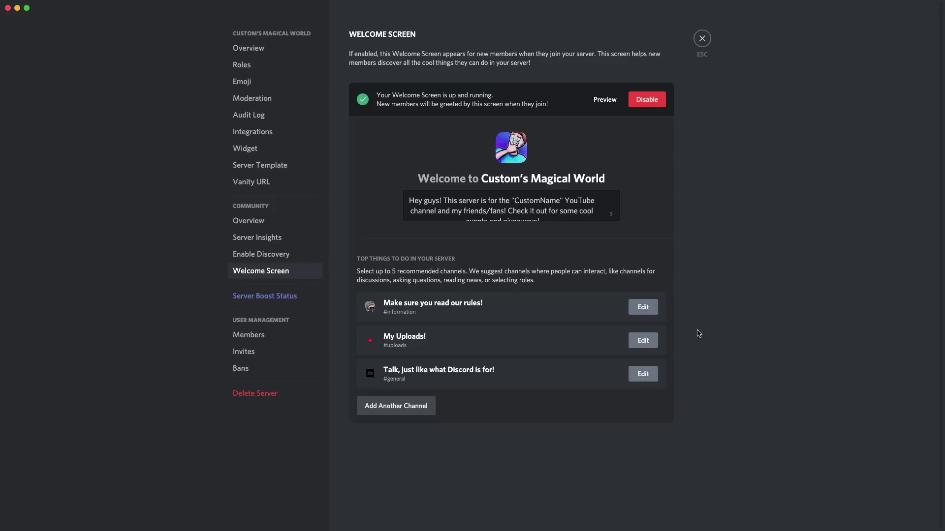
click(605, 100)
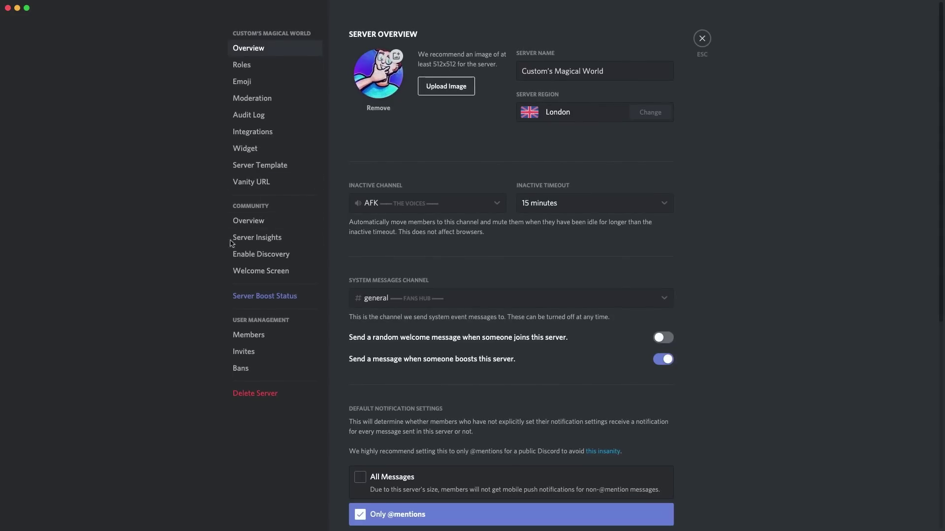
Open Server Discovery settings and scroll through its unmet requirements
click(275, 255)
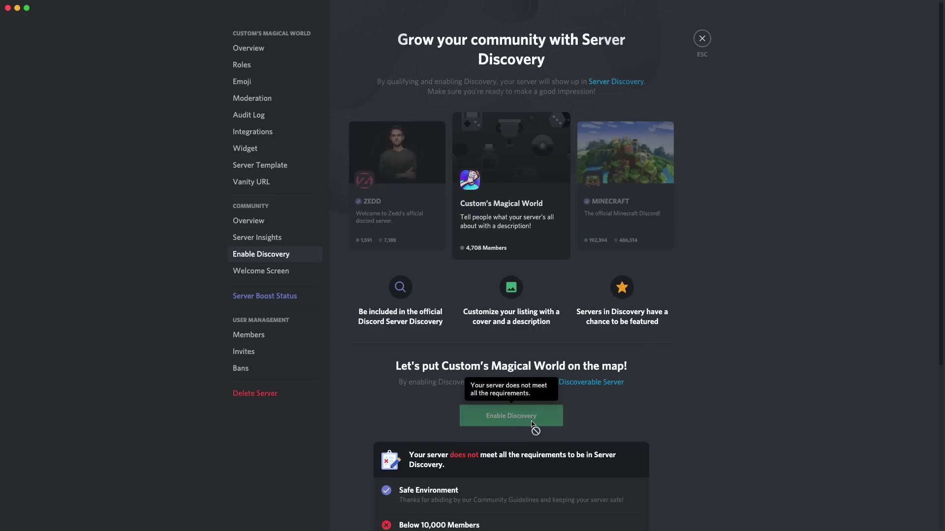
scroll(509, 418, down, 5)
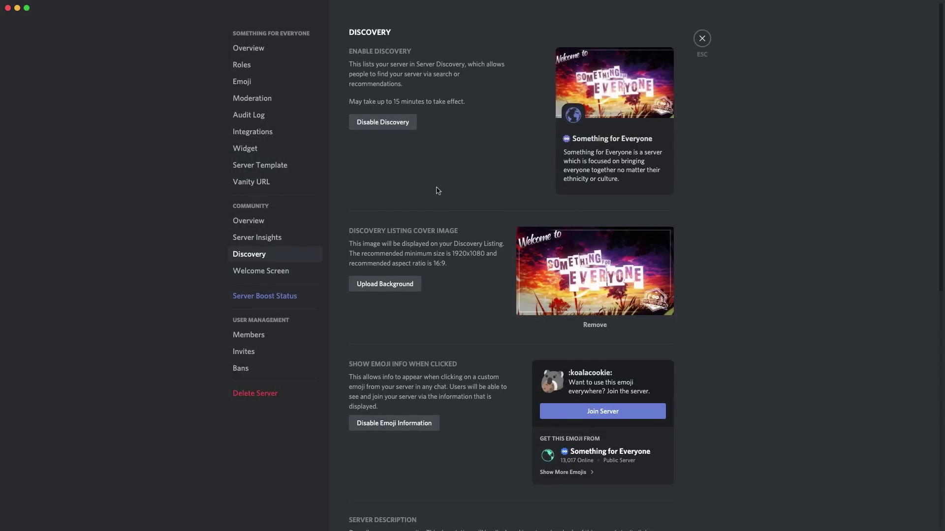
Finish reviewing the Discovery settings, then go to the public communities Discover page
scroll(435, 188, down, 4)
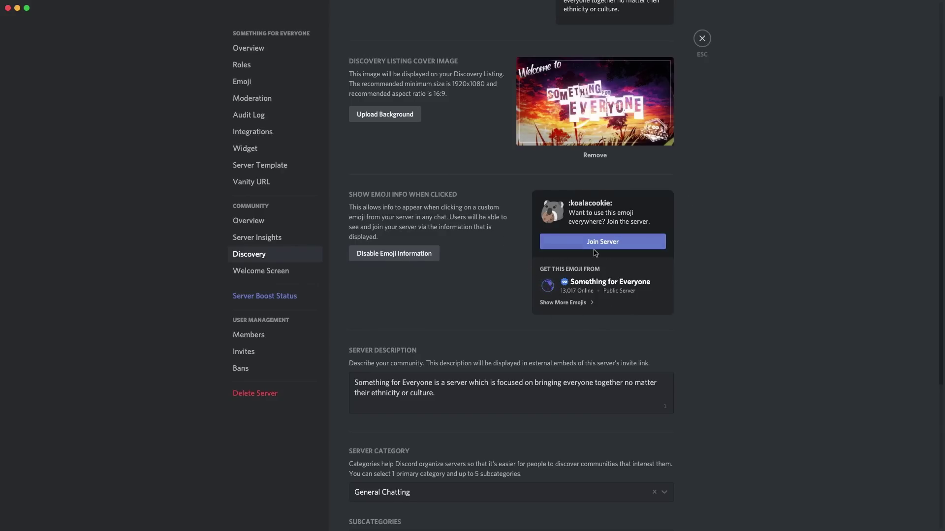
scroll(501, 266, down, 3)
scroll(453, 299, down, 5)
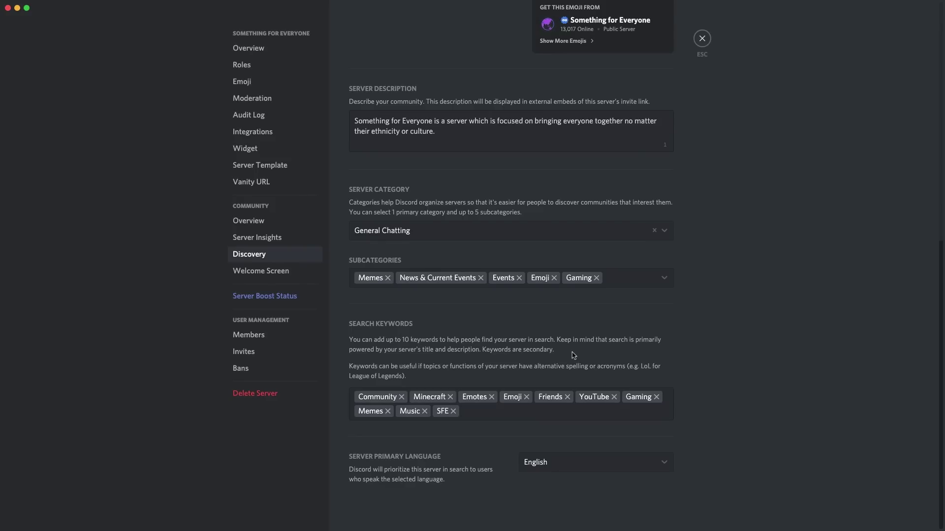
click(702, 39)
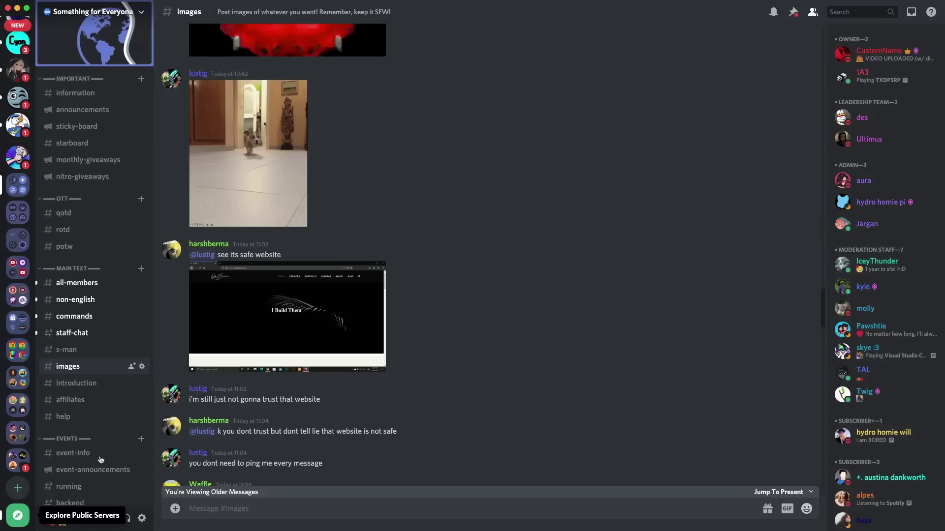
click(18, 516)
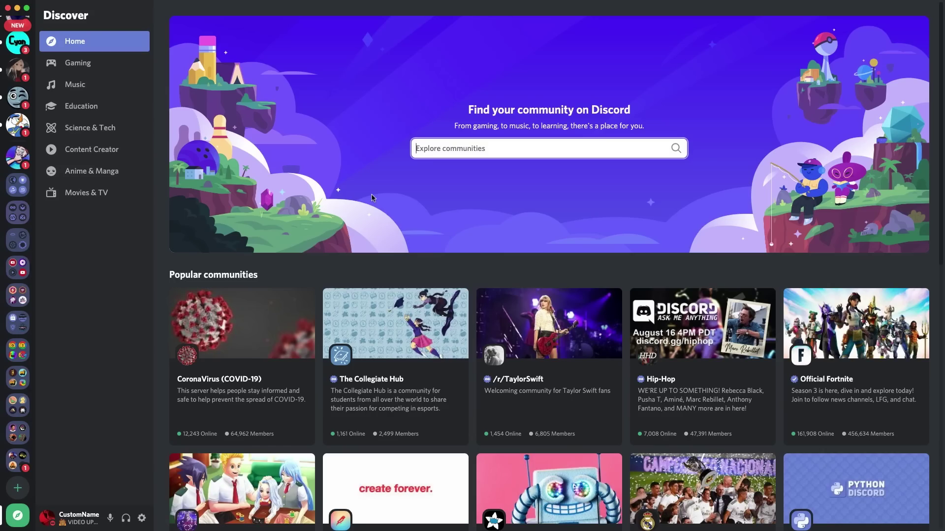
Search communities for 'something' and preview the Something Classic server
scroll(356, 239, down, 10)
scroll(361, 252, up, 10)
text(something)
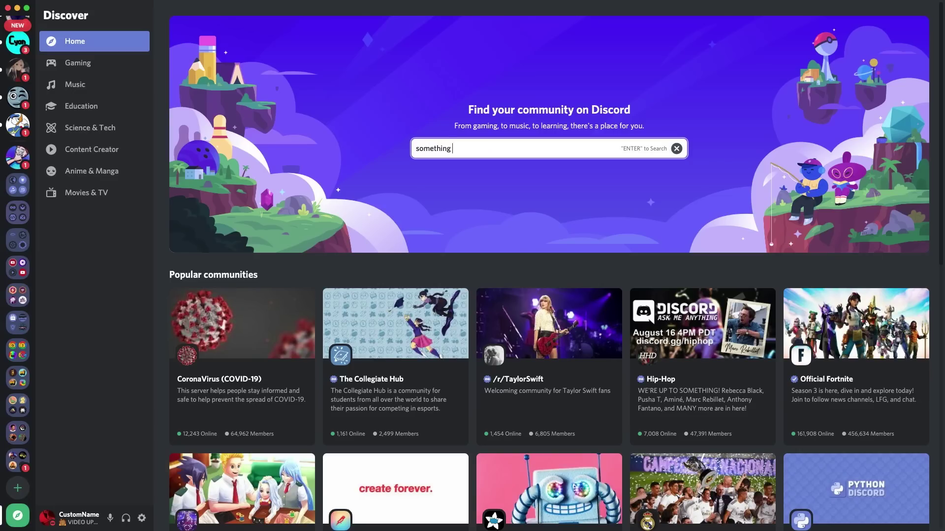
key(Return)
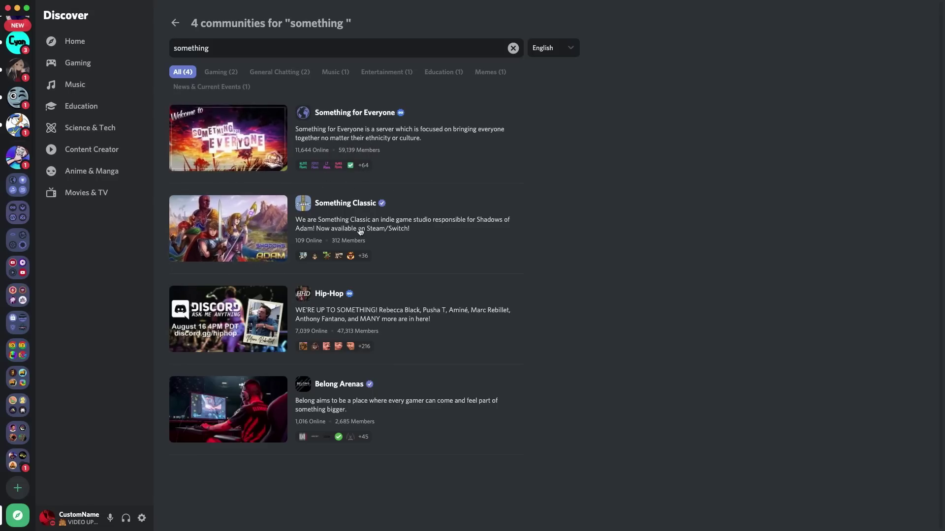
click(342, 226)
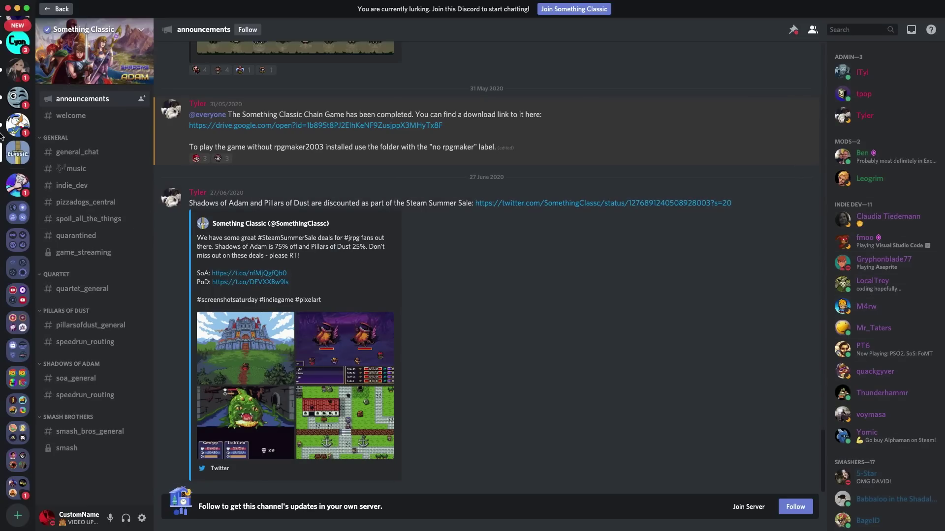
Preview Something Classic's #general_chat and its member list, then go back to the search results
click(97, 154)
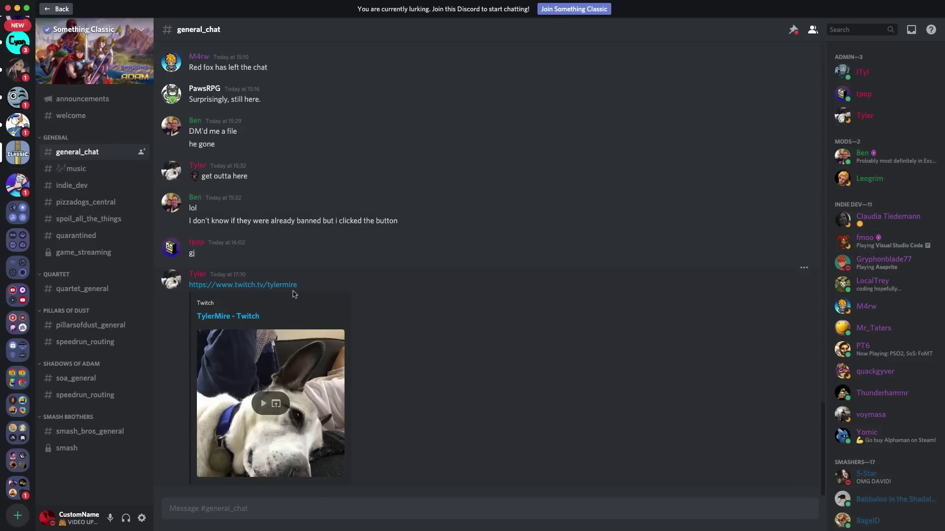
scroll(885, 232, down, 5)
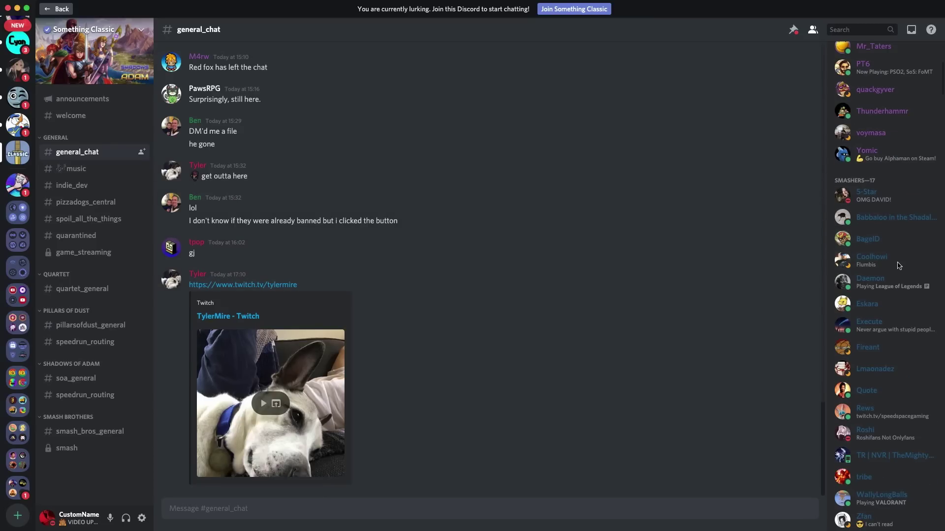
scroll(900, 263, up, 3)
scroll(899, 271, up, 4)
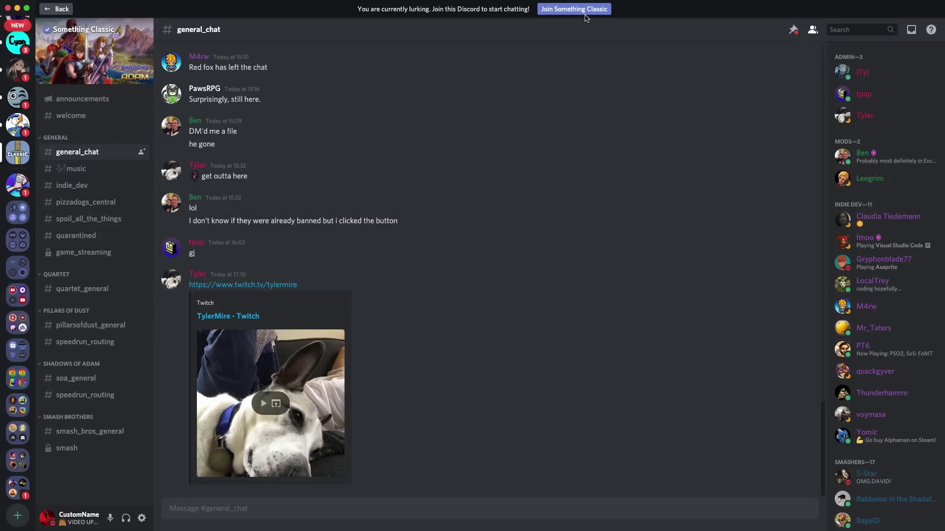
click(62, 9)
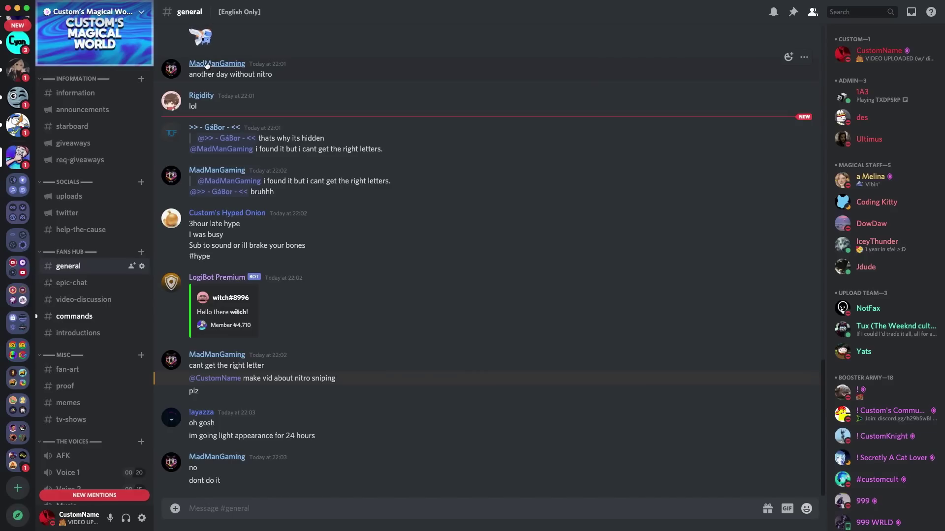
Open Custom's Magical World's full Server Insights in the Developer Portal from Server Settings
click(124, 18)
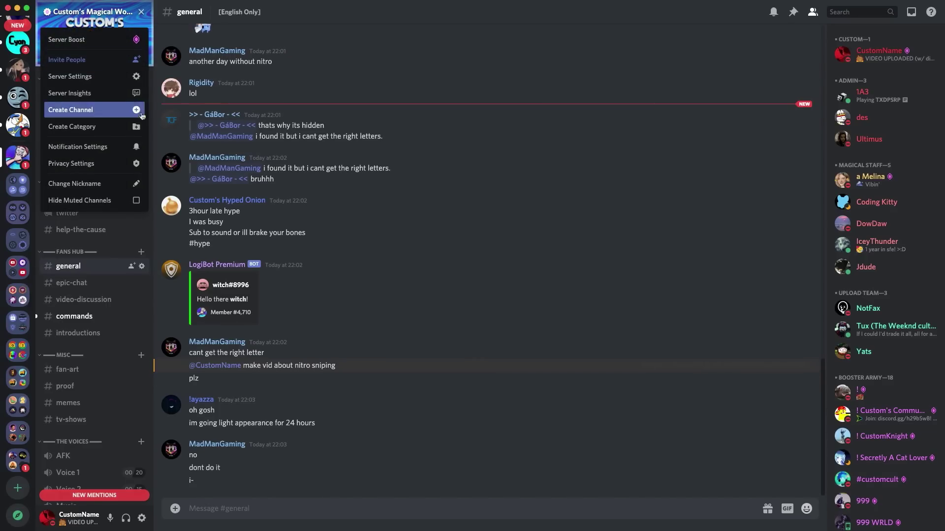
click(118, 76)
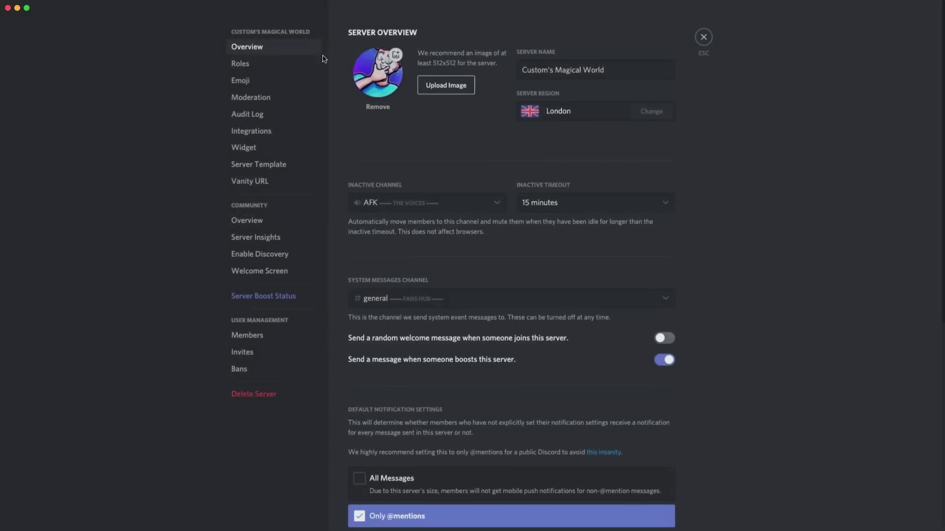
click(270, 238)
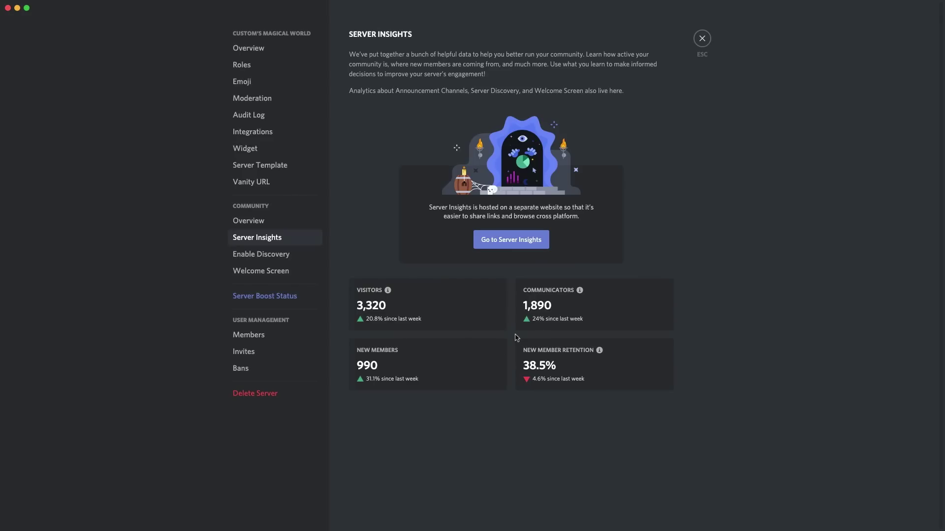
click(501, 243)
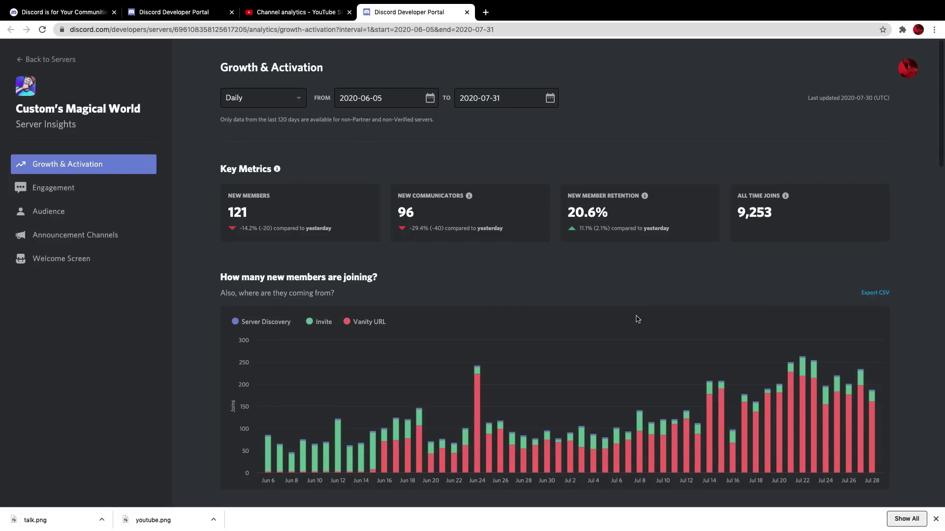
Keep the Daily interval and check the retention change versus yesterday
click(283, 100)
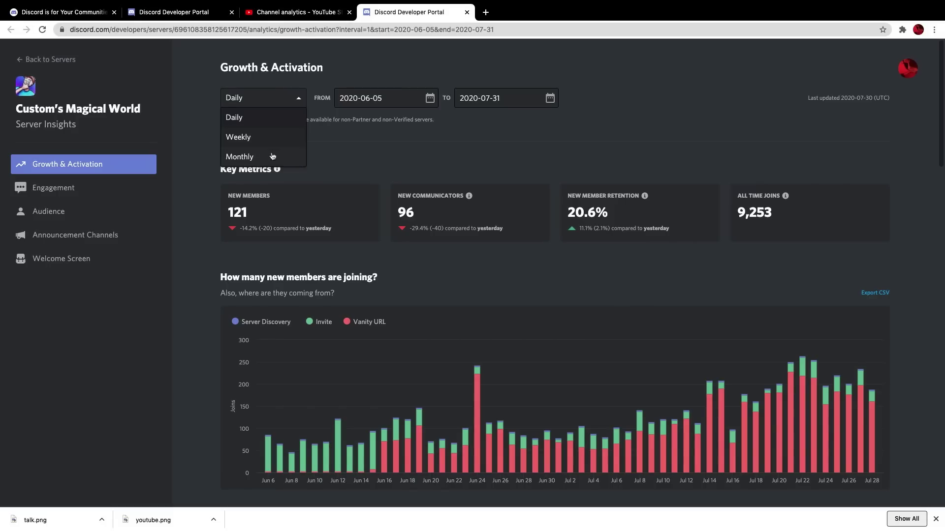
click(357, 119)
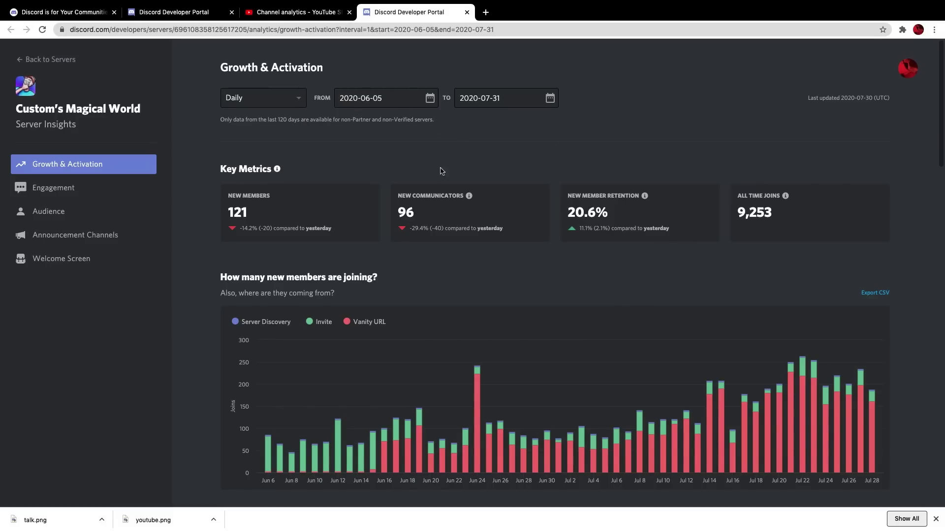
scroll(241, 205, down, 1)
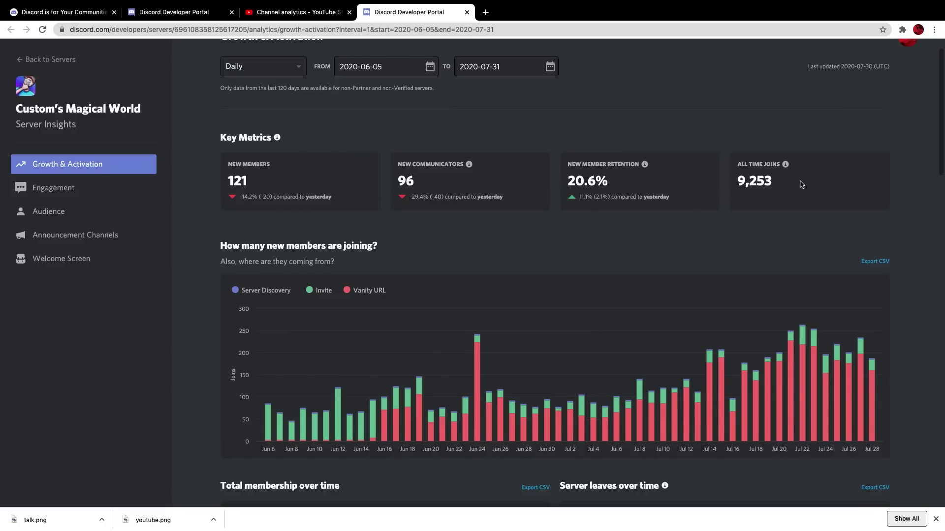
drag(572, 199, 686, 202)
click(684, 201)
scroll(450, 202, up, 1)
Switch to Weekly data and review New Communicators and retention changes versus last week
click(273, 99)
click(252, 141)
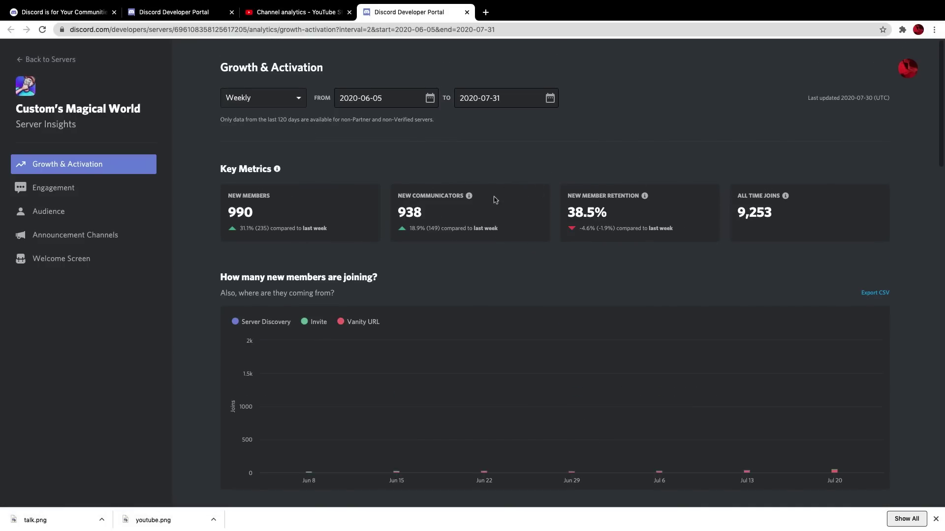
drag(428, 229, 484, 229)
click(484, 229)
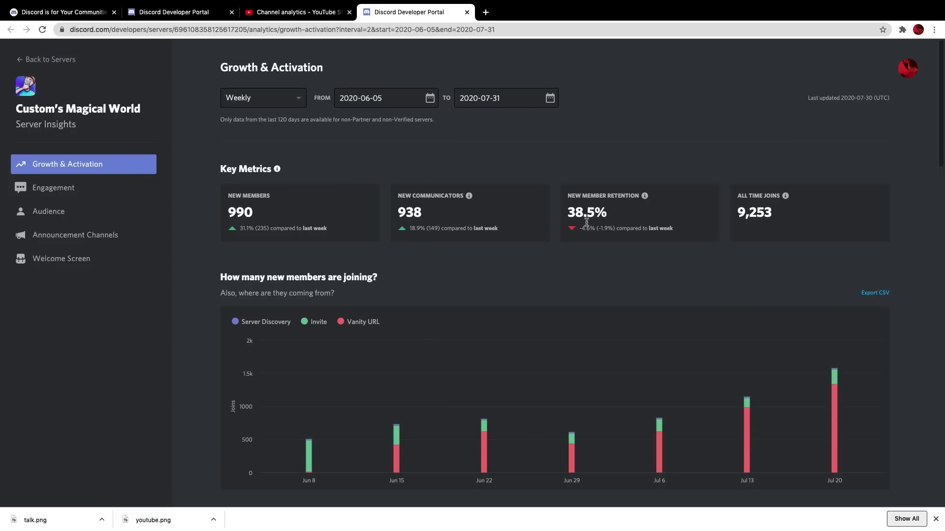
drag(586, 222, 684, 235)
click(684, 235)
drag(416, 228, 489, 229)
click(305, 228)
Check the Monthly New Members change, then return to Weekly data for 2020-06-01 to 2020-07-31
click(291, 100)
click(239, 154)
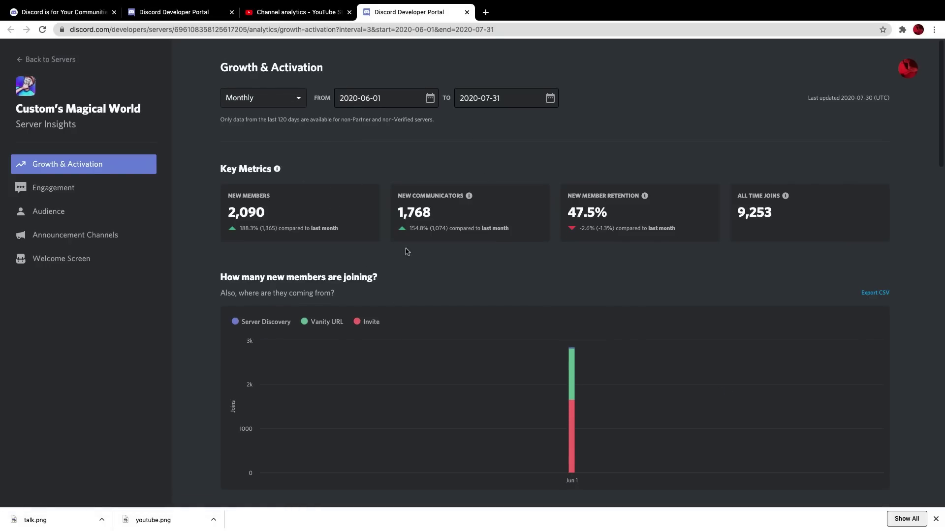
drag(263, 222, 339, 229)
click(343, 230)
click(294, 101)
click(263, 137)
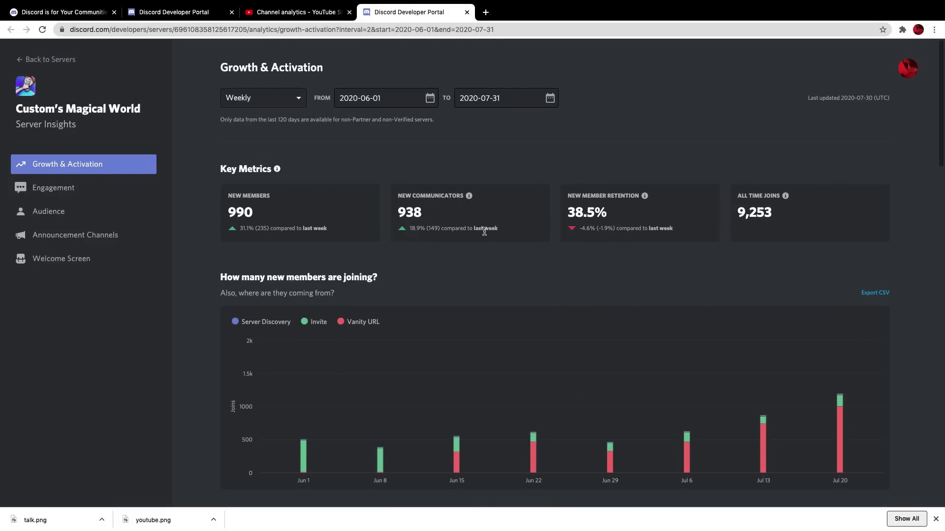
scroll(481, 249, down, 2)
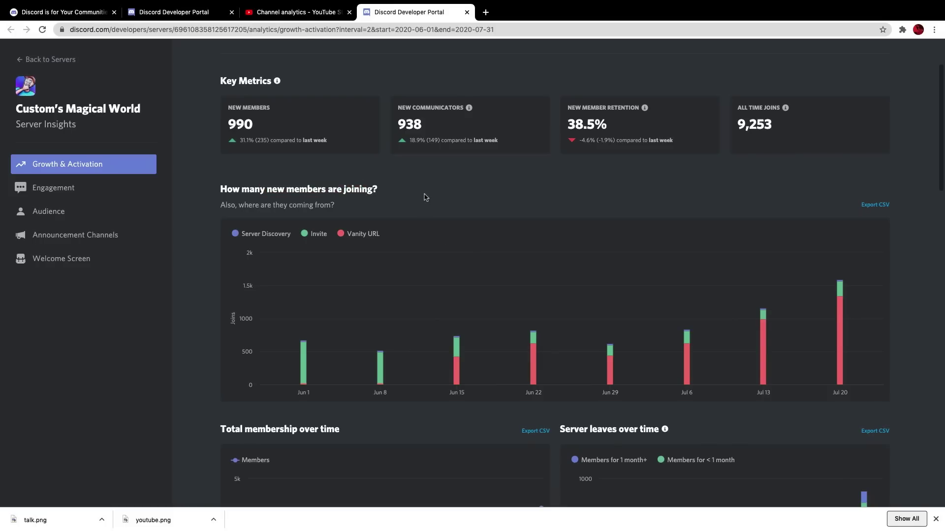
mouse_move(839, 316)
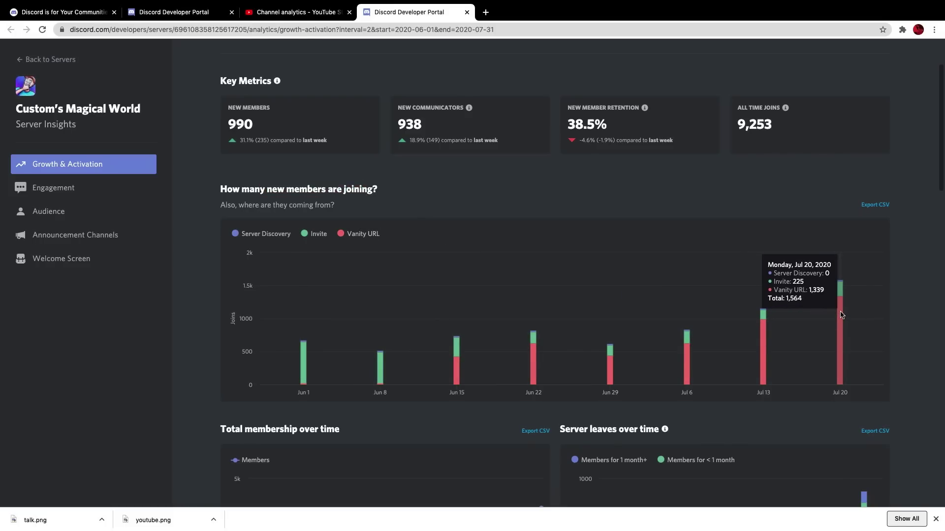
scroll(843, 314, down, 4)
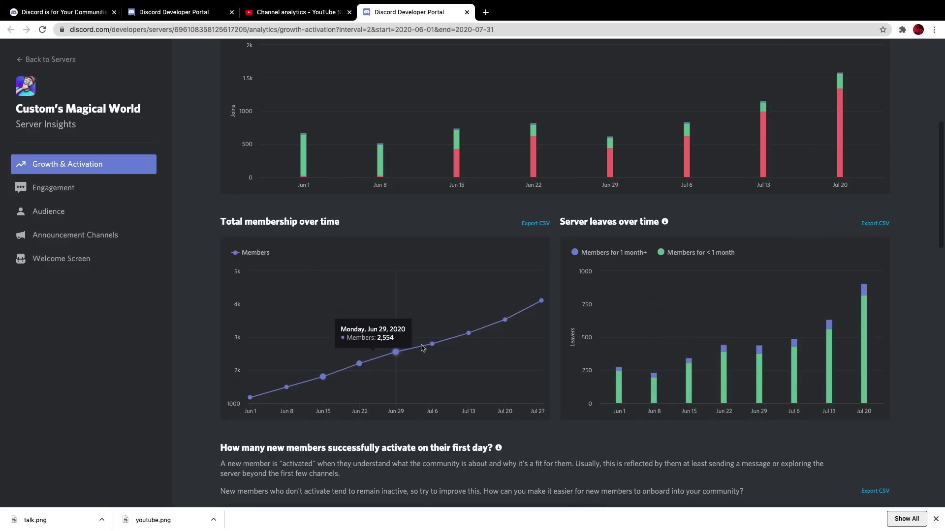
mouse_move(531, 307)
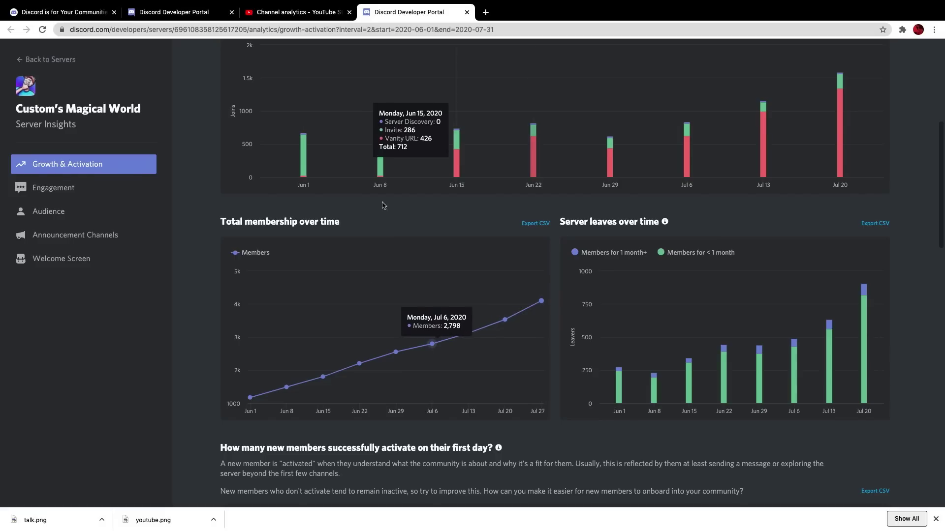
mouse_move(775, 317)
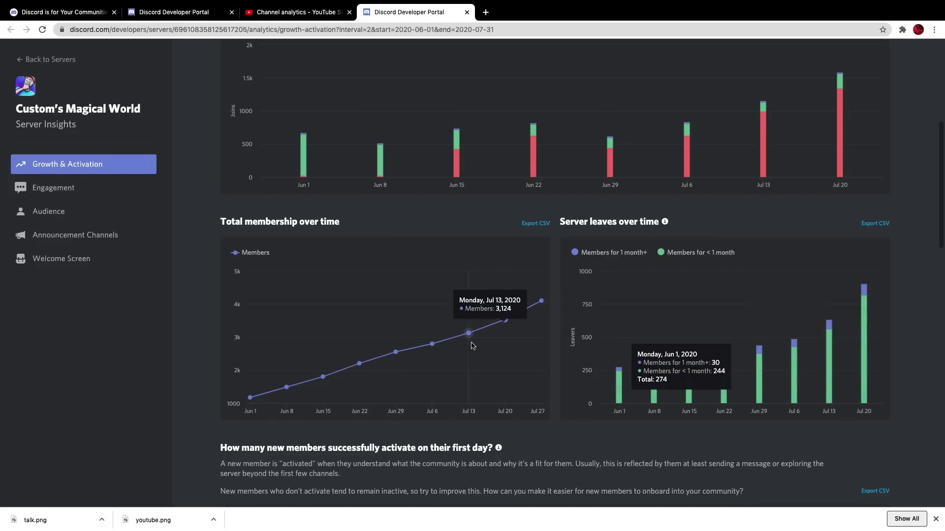
scroll(689, 335, down, 7)
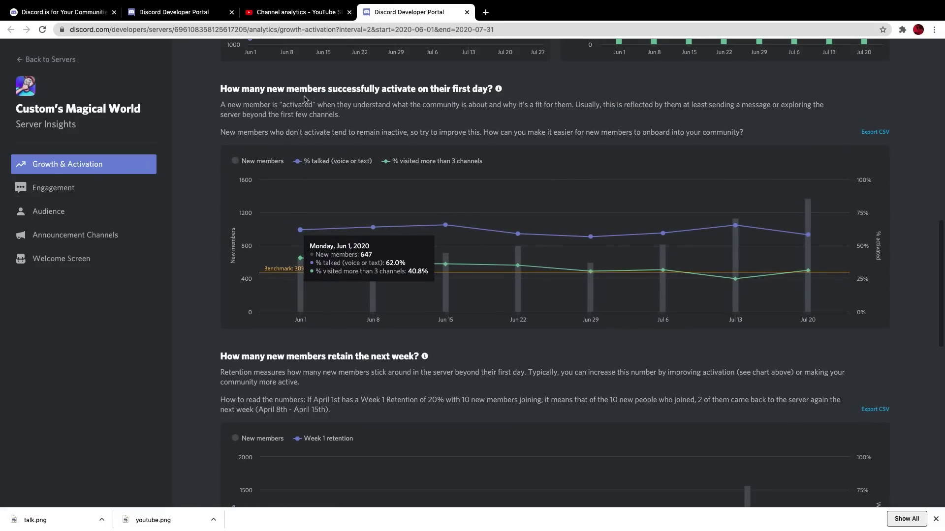
drag(370, 89, 483, 89)
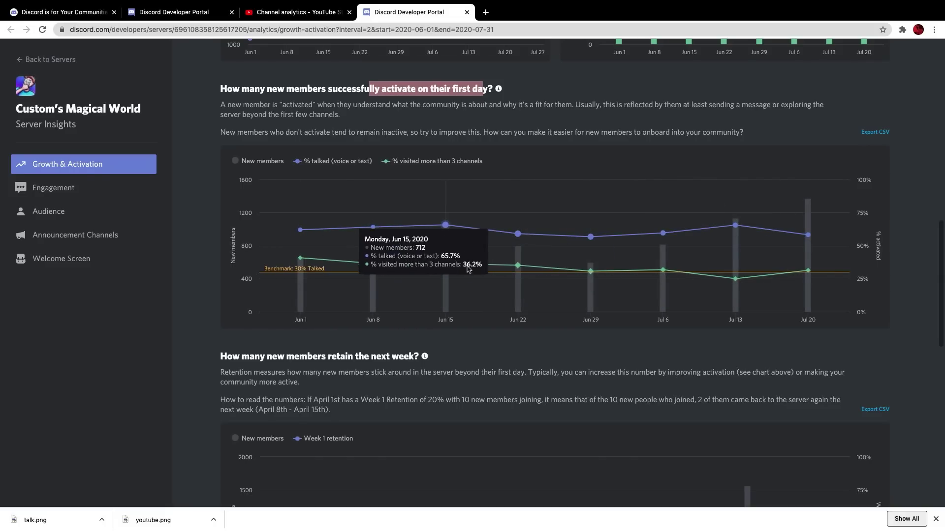
scroll(467, 279, down, 5)
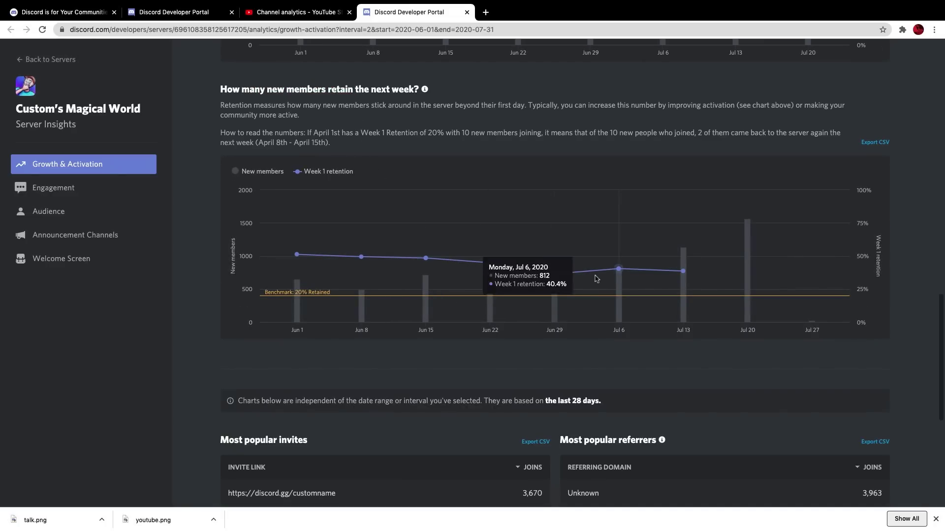
scroll(566, 256, down, 5)
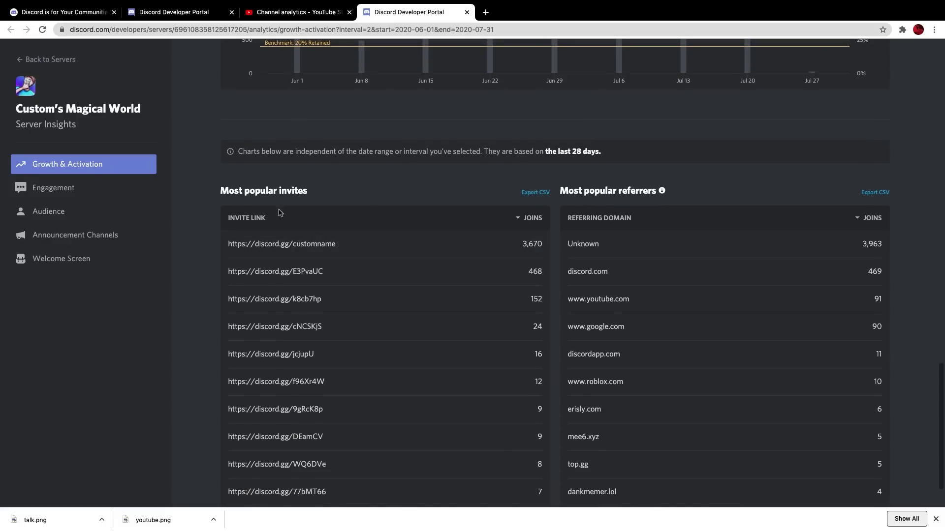
Page through Most popular invites to the last page, 30 of 30
scroll(280, 212, down, 1)
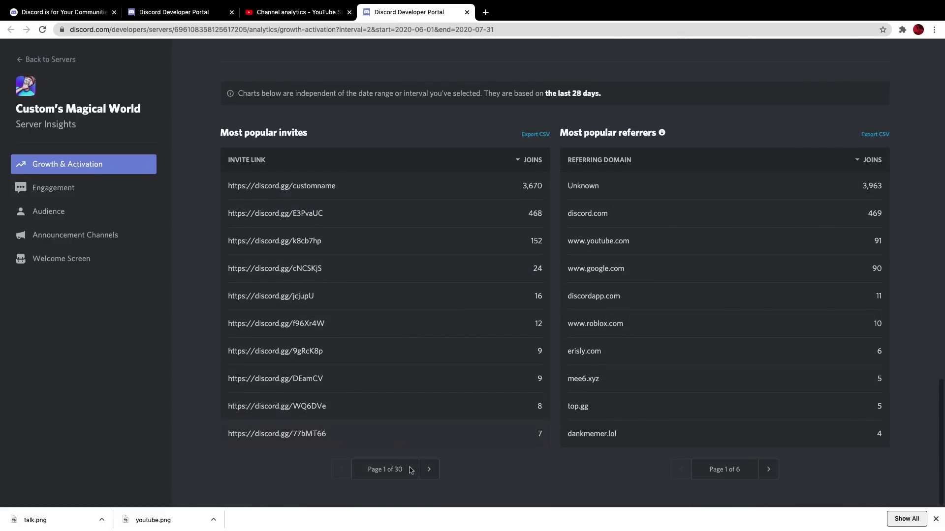
click(428, 470)
click(428, 469)
click(429, 469)
click(428, 470)
click(429, 470)
click(429, 469)
click(428, 469)
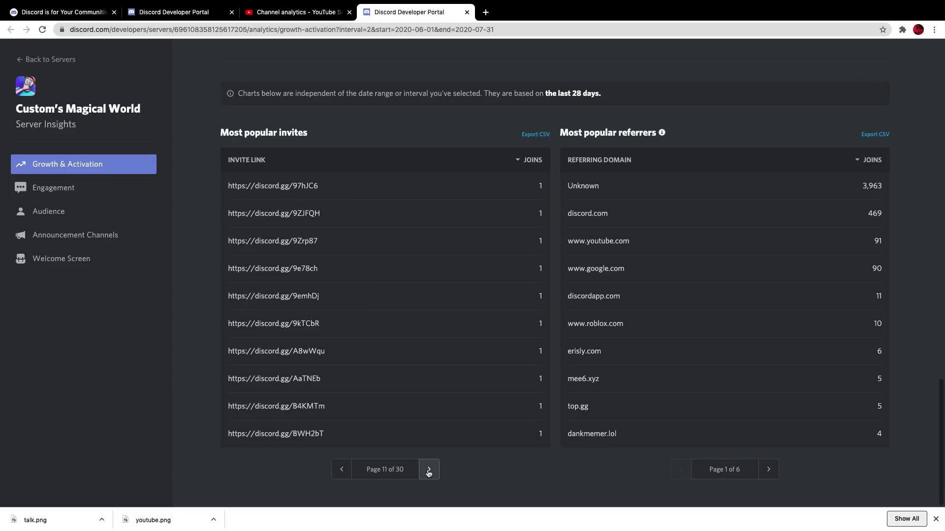
click(428, 469)
click(429, 470)
click(428, 470)
click(429, 470)
click(428, 470)
click(429, 469)
click(428, 470)
click(429, 469)
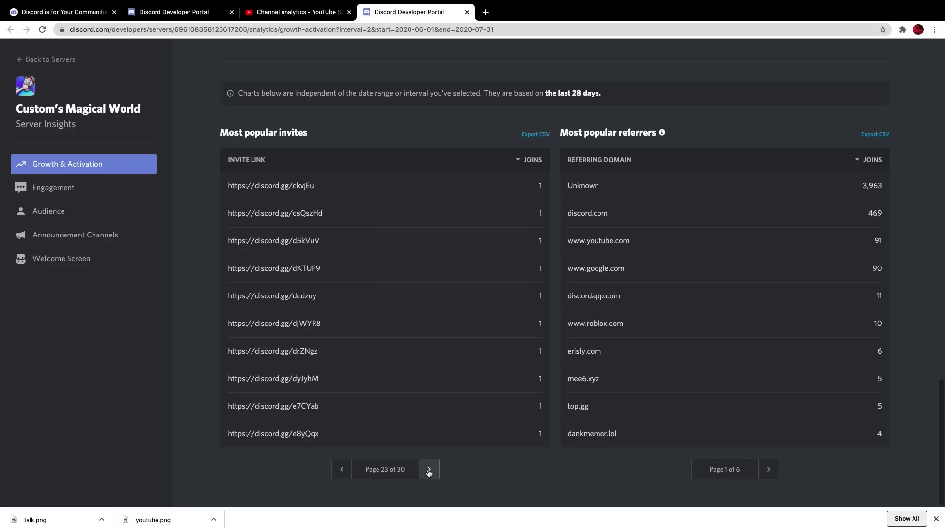
click(428, 470)
click(429, 469)
click(428, 469)
click(429, 470)
click(428, 470)
click(428, 469)
click(428, 469)
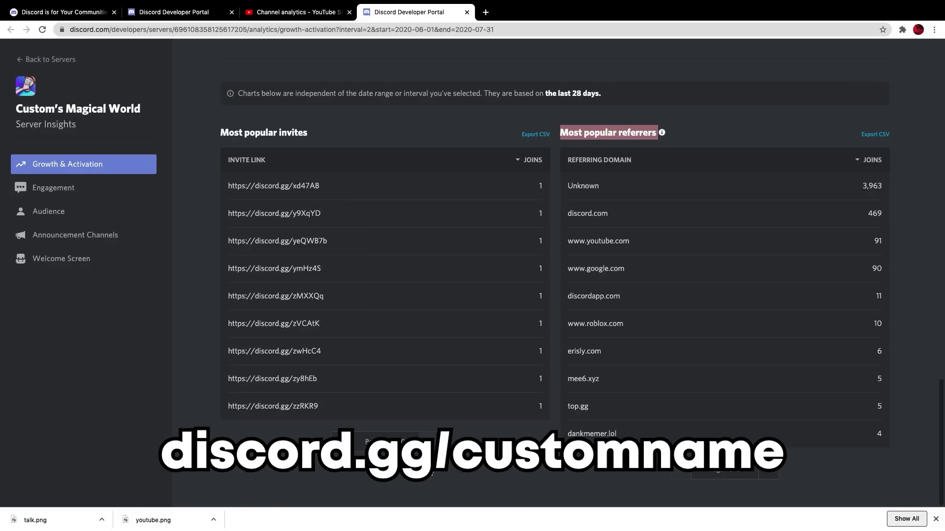
click(453, 466)
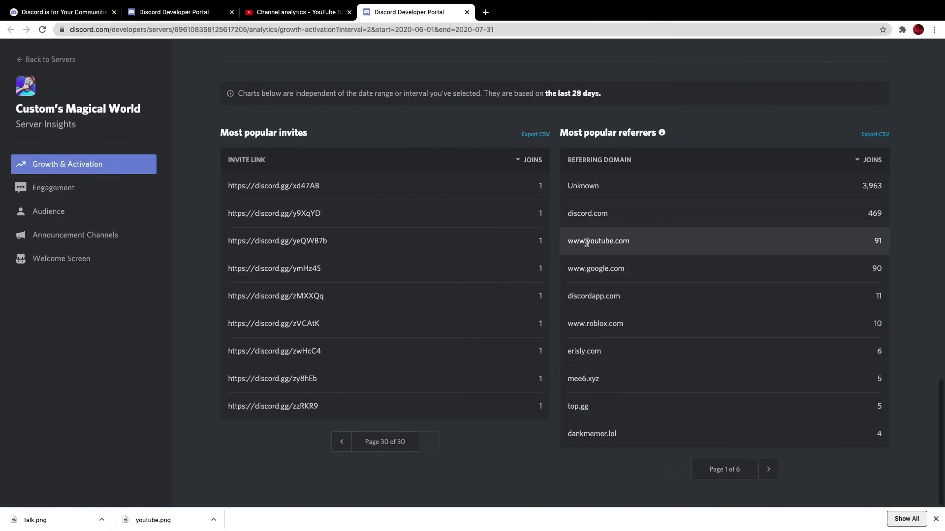
drag(585, 241, 624, 243)
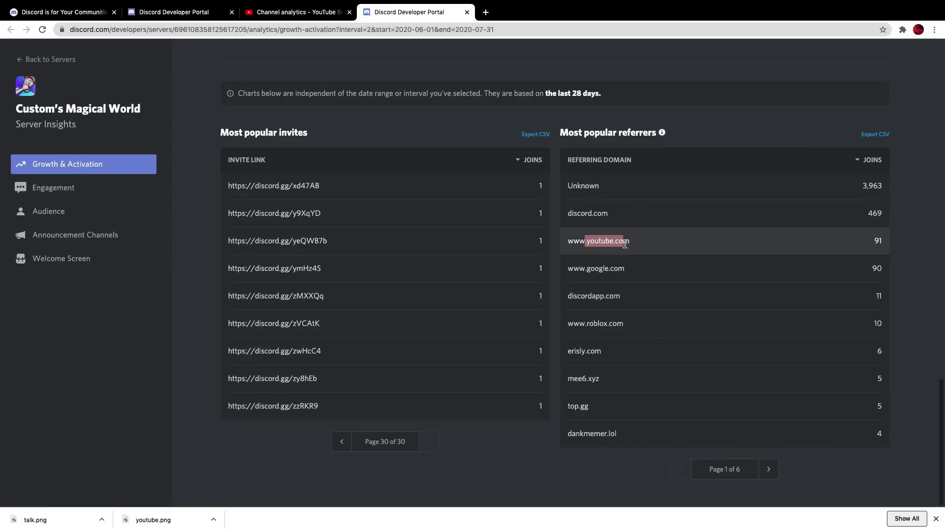
double_click(624, 244)
drag(572, 188, 601, 194)
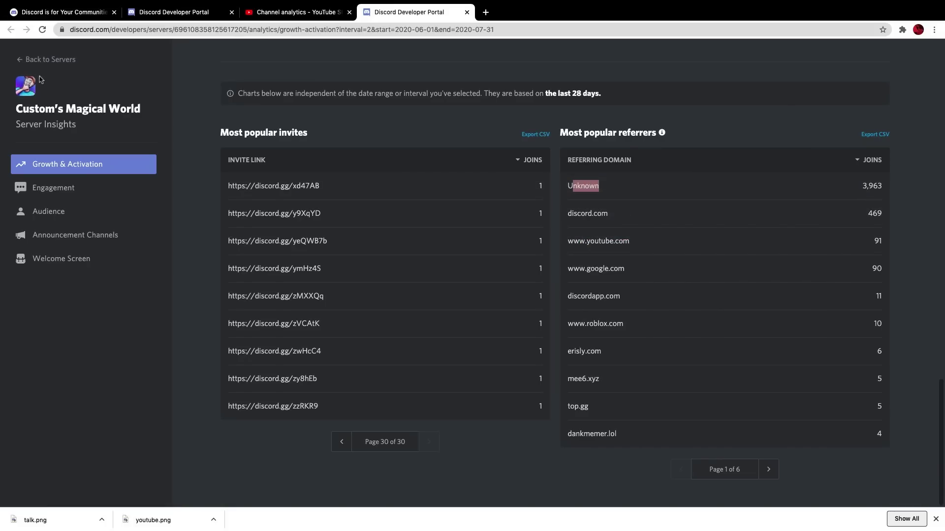
click(53, 188)
scroll(467, 296, down, 2)
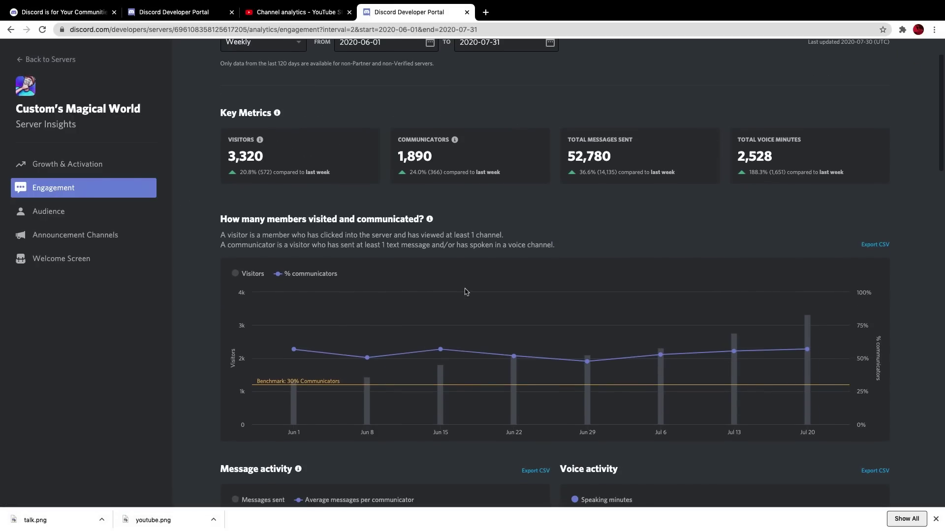
drag(323, 219, 423, 219)
scroll(422, 213, down, 1)
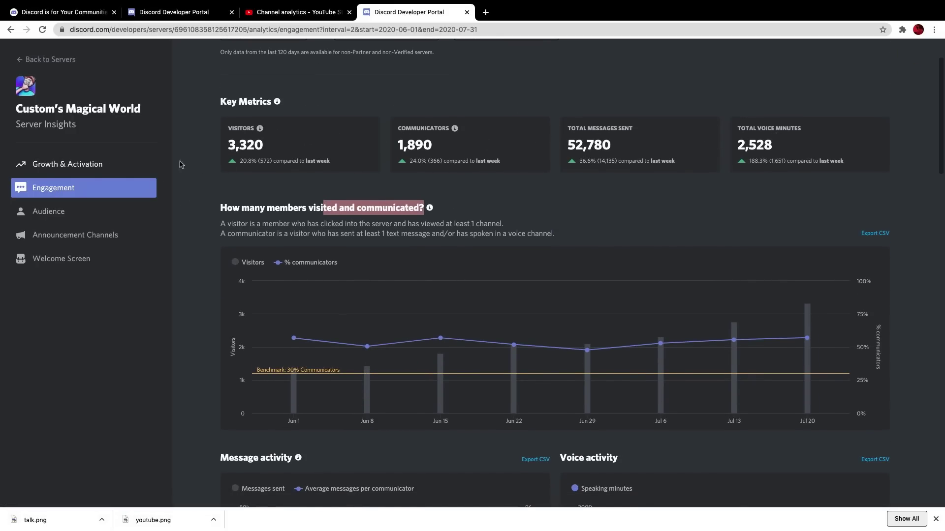
scroll(300, 98, down, 5)
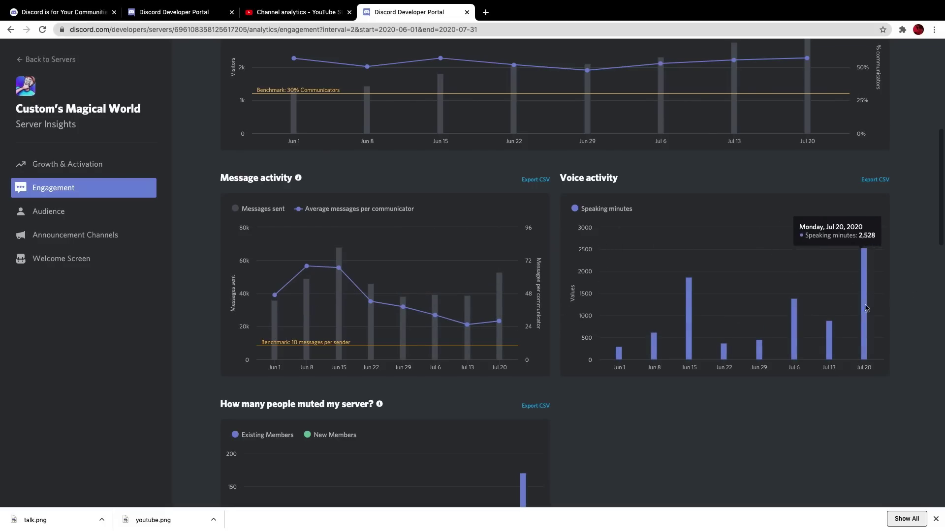
scroll(817, 311, down, 4)
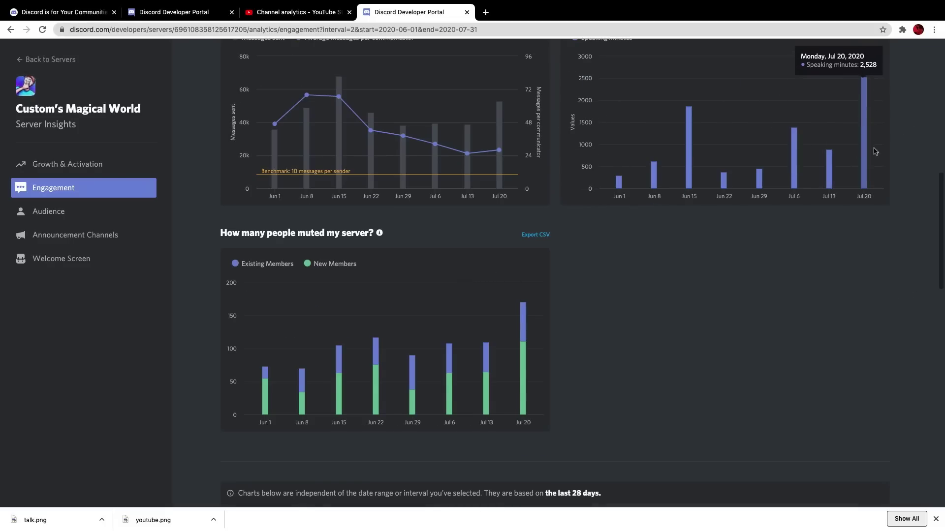
drag(254, 233, 377, 291)
click(377, 291)
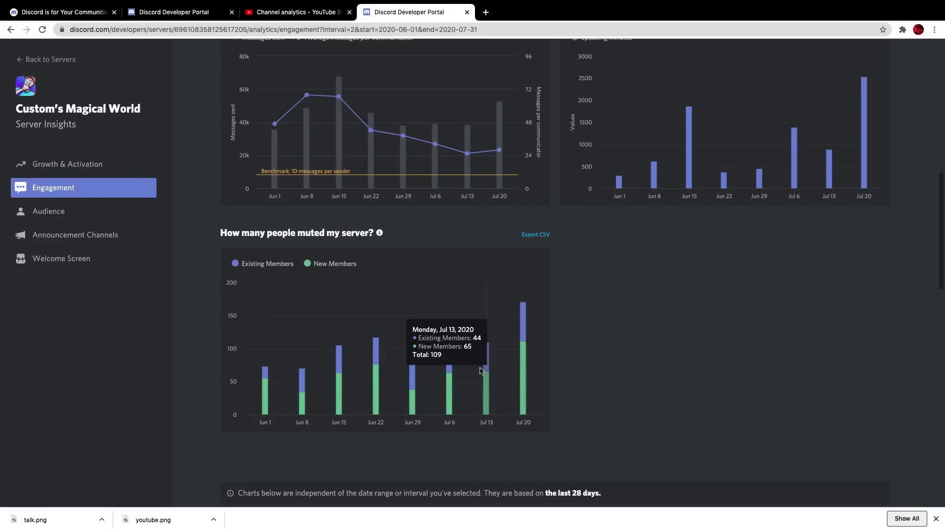
scroll(599, 351, down, 9)
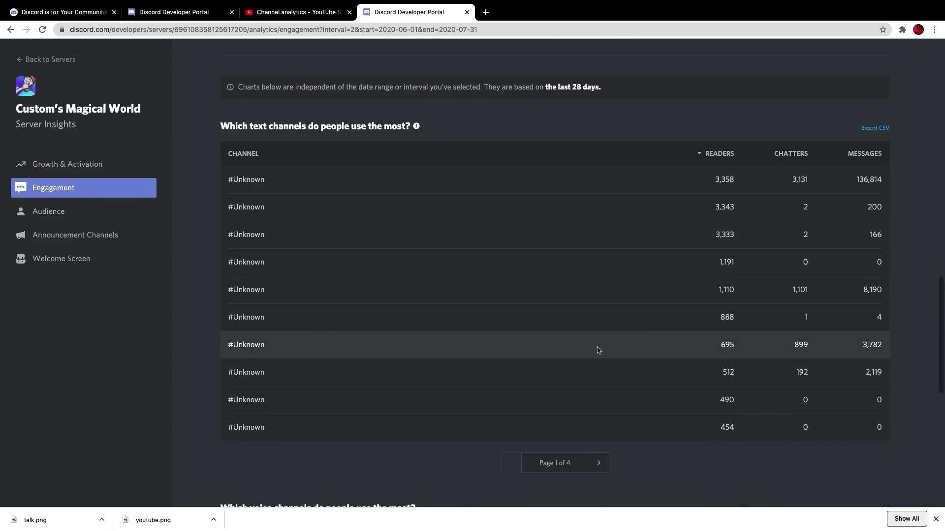
scroll(599, 351, down, 2)
scroll(607, 358, up, 2)
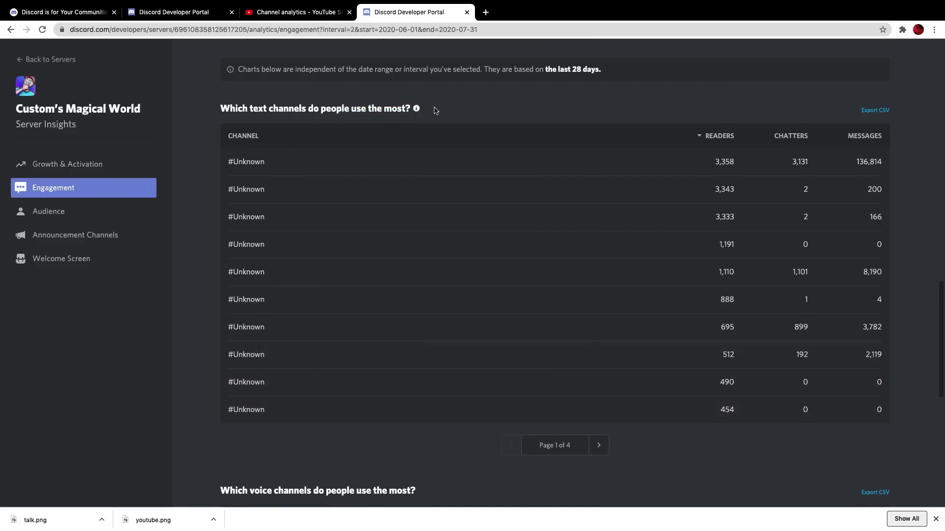
double_click(283, 163)
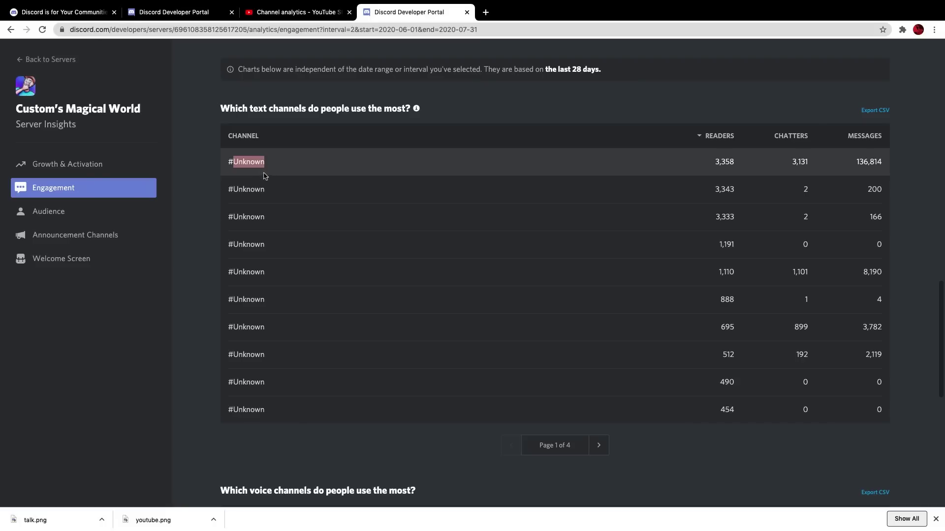
double_click(732, 165)
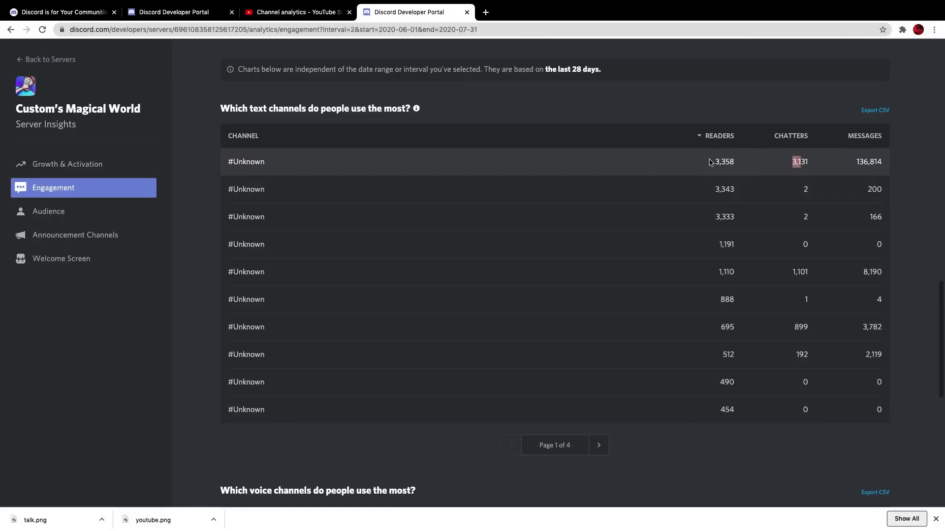
double_click(800, 163)
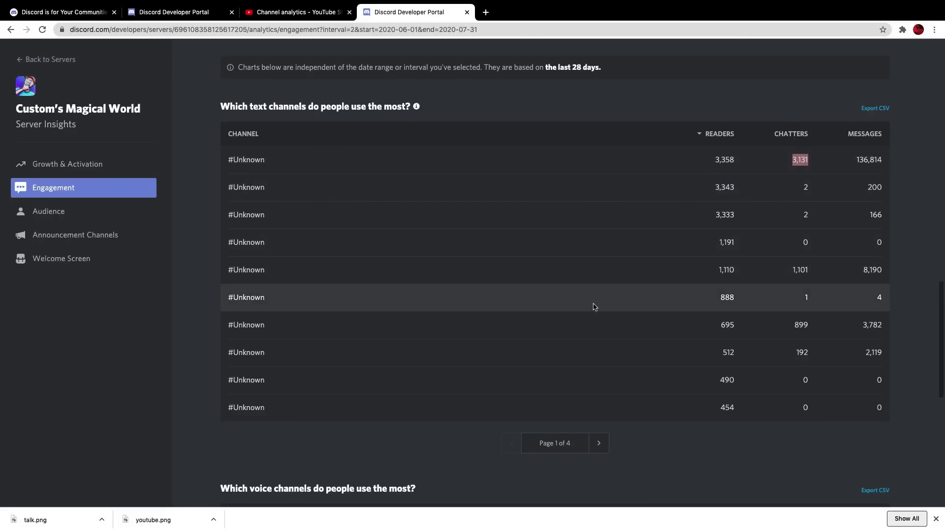
scroll(588, 300, down, 6)
scroll(579, 300, up, 2)
scroll(581, 302, up, 3)
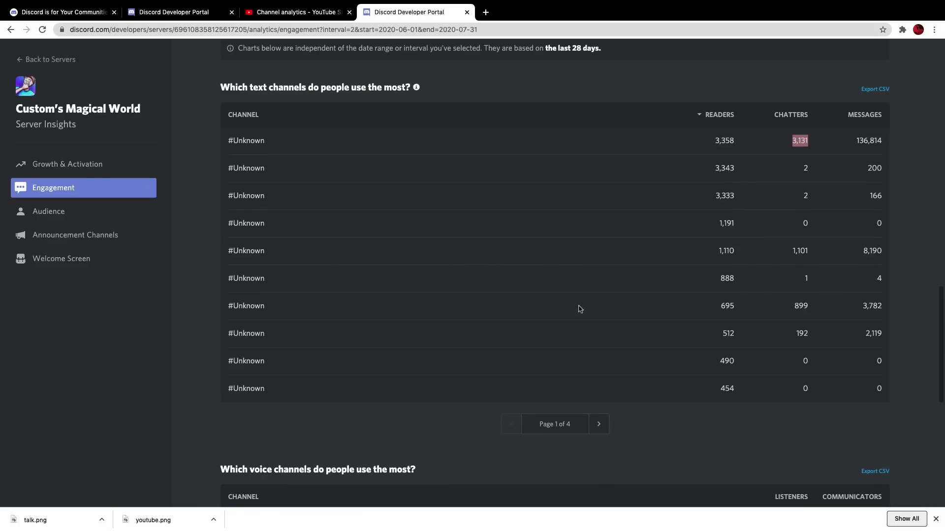
drag(243, 168, 692, 176)
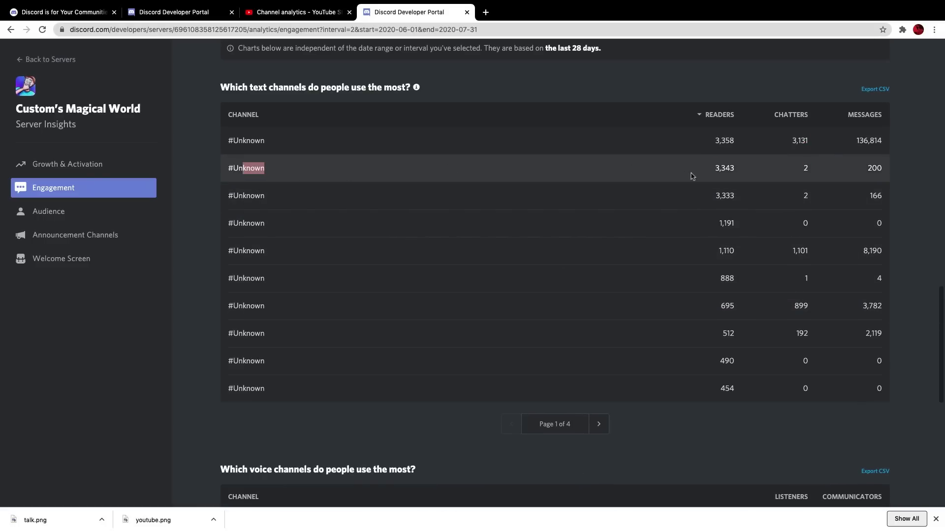
drag(247, 195, 738, 201)
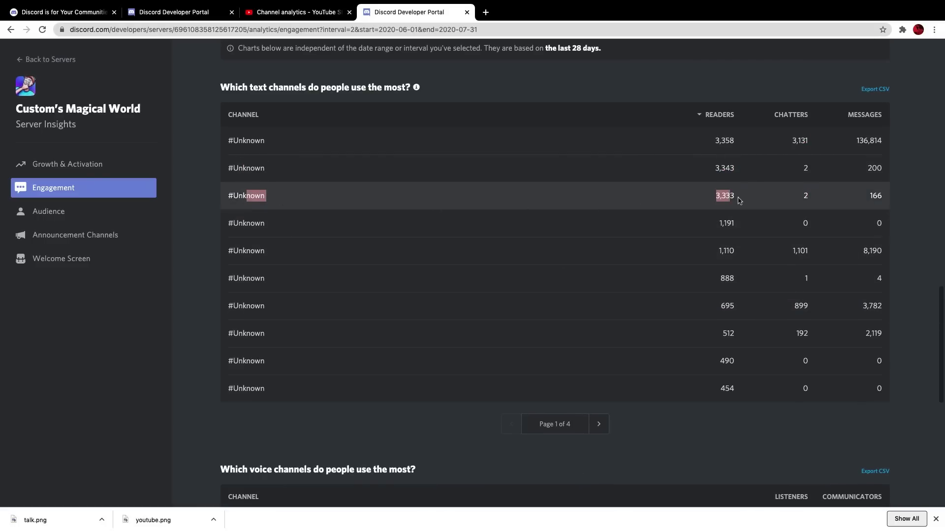
drag(875, 175, 903, 213)
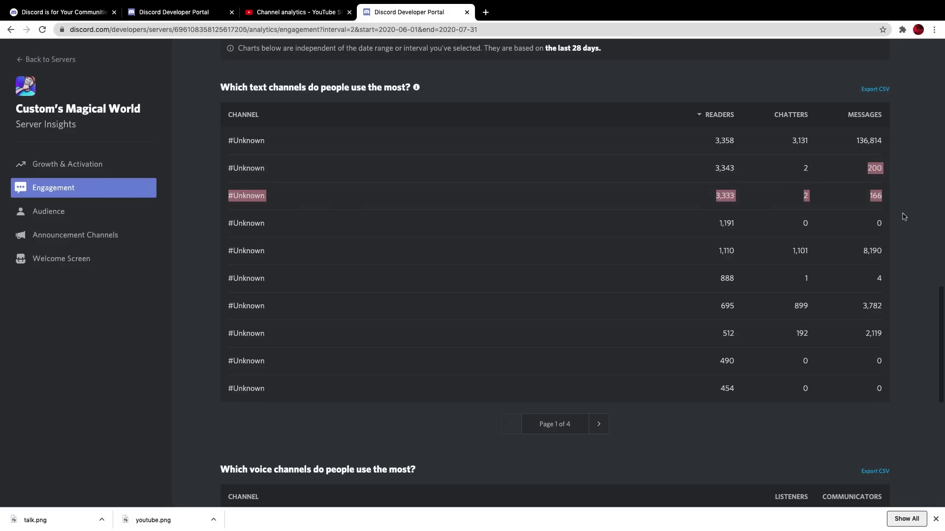
click(887, 226)
scroll(454, 292, down, 5)
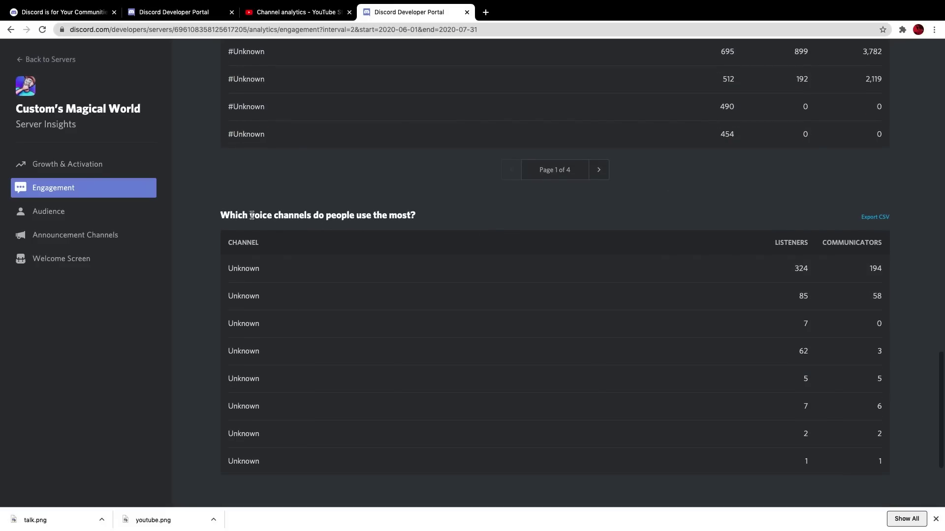
drag(251, 215, 445, 228)
click(449, 223)
scroll(280, 261, down, 1)
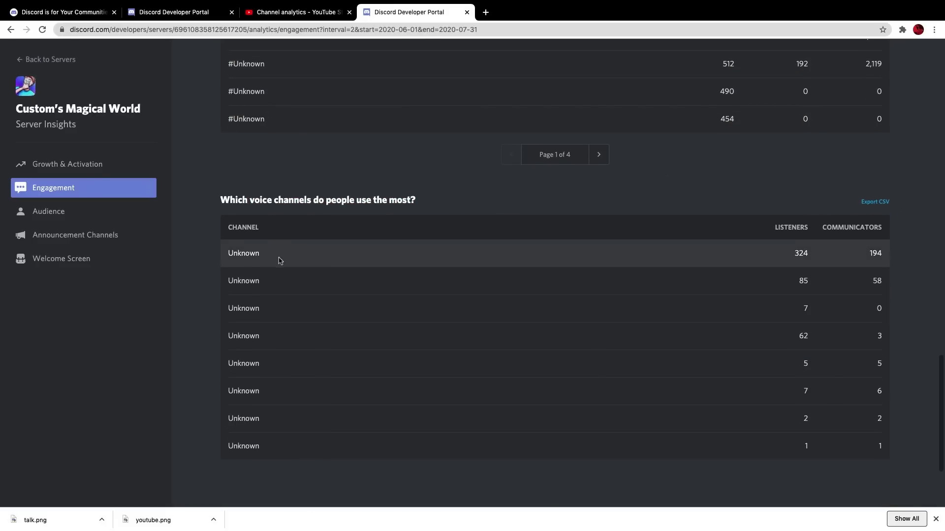
scroll(279, 261, down, 3)
drag(714, 127, 930, 123)
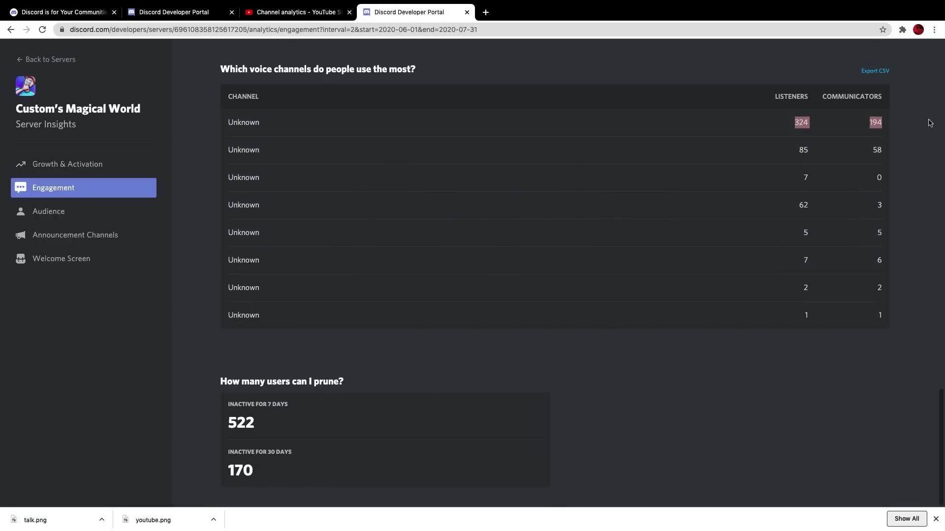
click(930, 157)
click(76, 213)
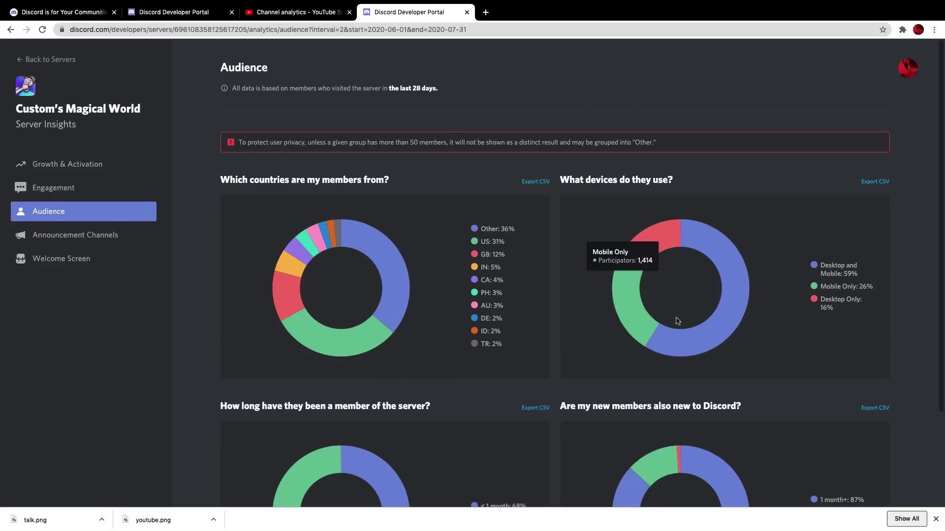
Scroll down through the Audience pie charts for country, device and membership length
scroll(675, 324, down, 3)
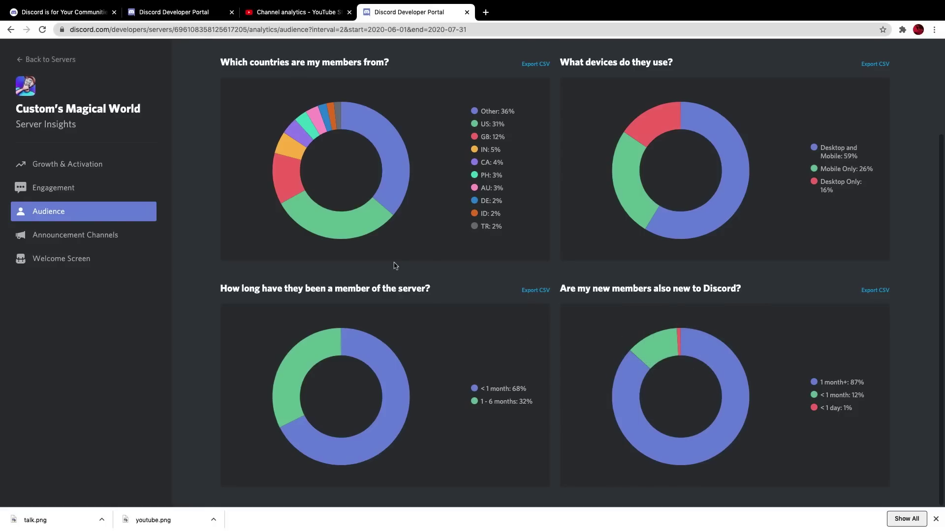
Open the Announcement Channels insights and scroll through the page
click(74, 234)
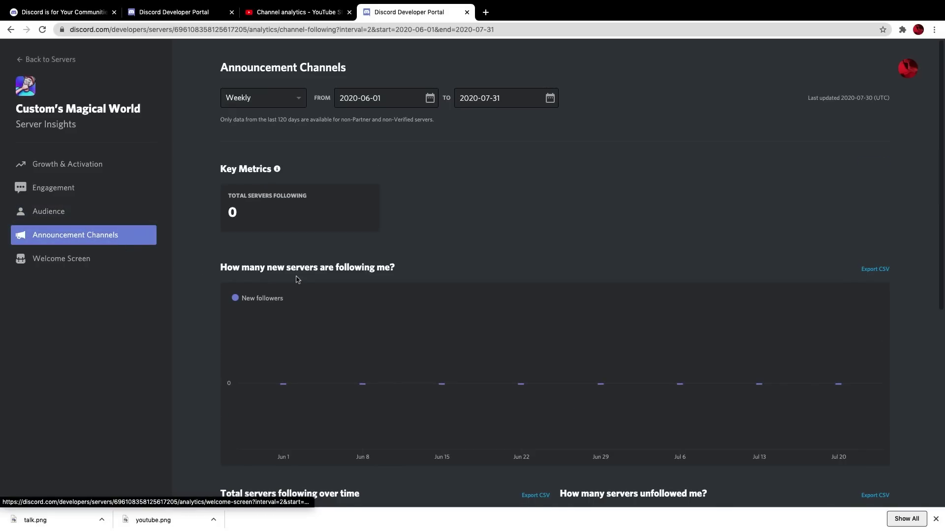
scroll(453, 356, down, 3)
scroll(568, 329, up, 3)
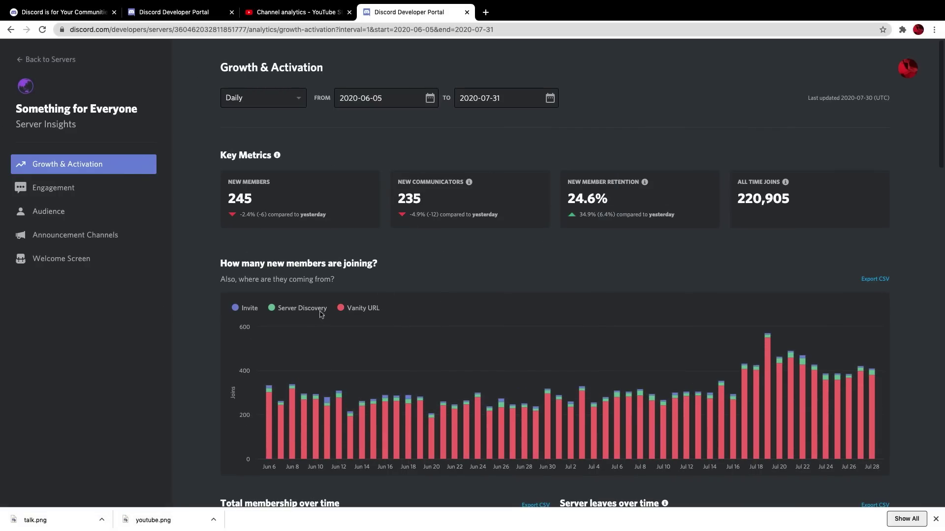
Open Something for Everyone's Announcement Channels insights and scroll through the charts
click(74, 234)
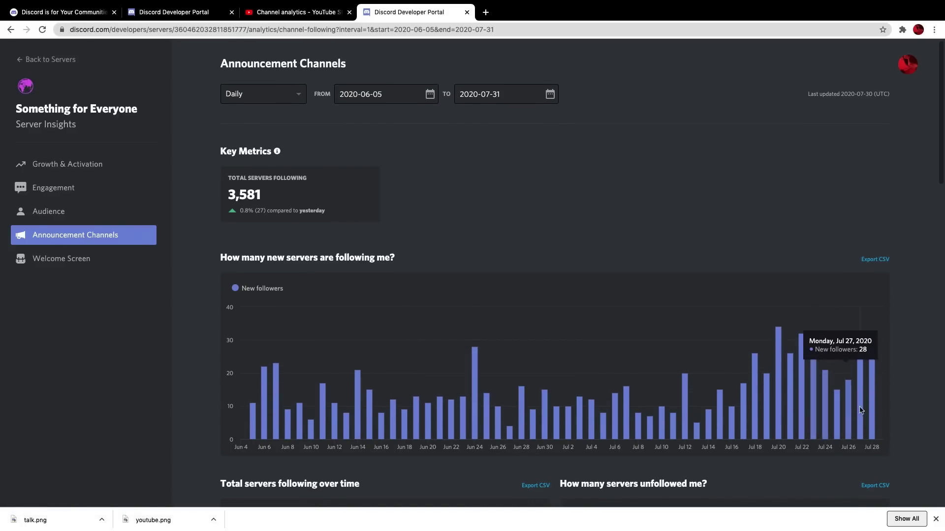
scroll(565, 380, down, 3)
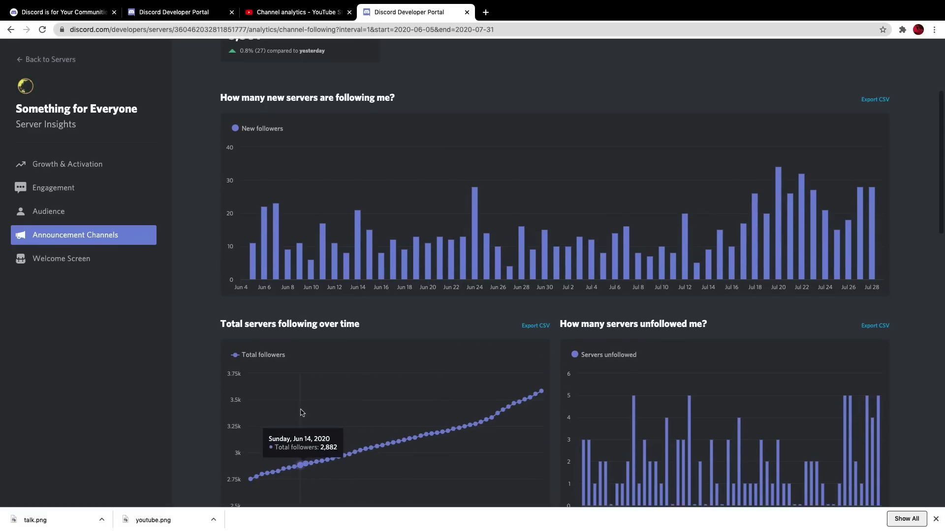
scroll(302, 413, down, 2)
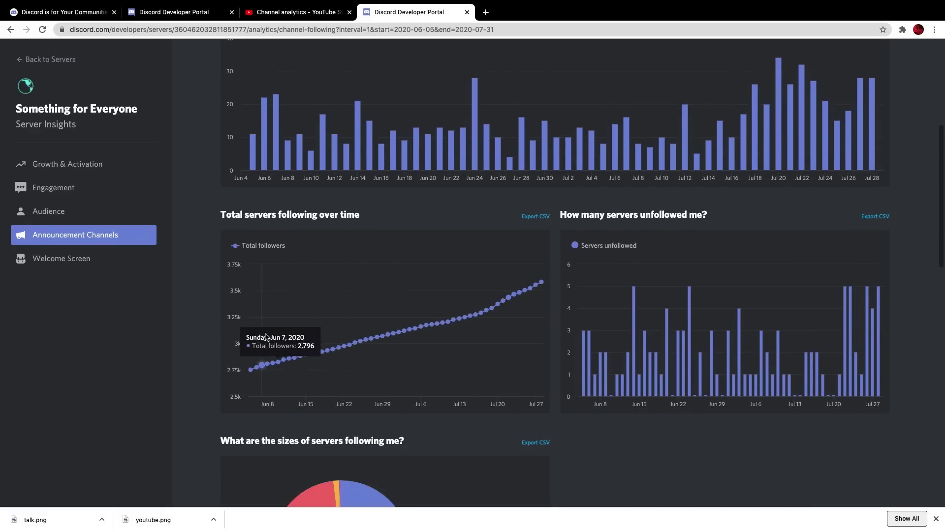
scroll(497, 365, down, 1)
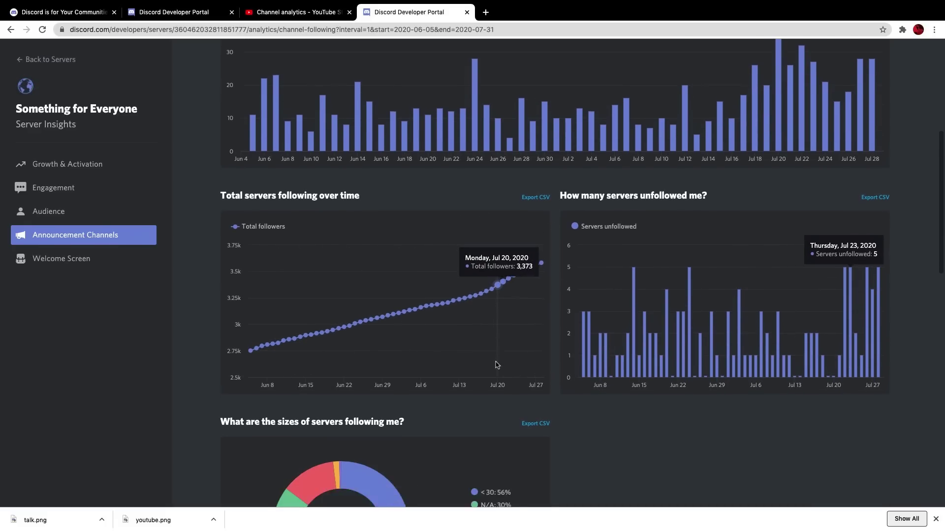
scroll(497, 366, down, 4)
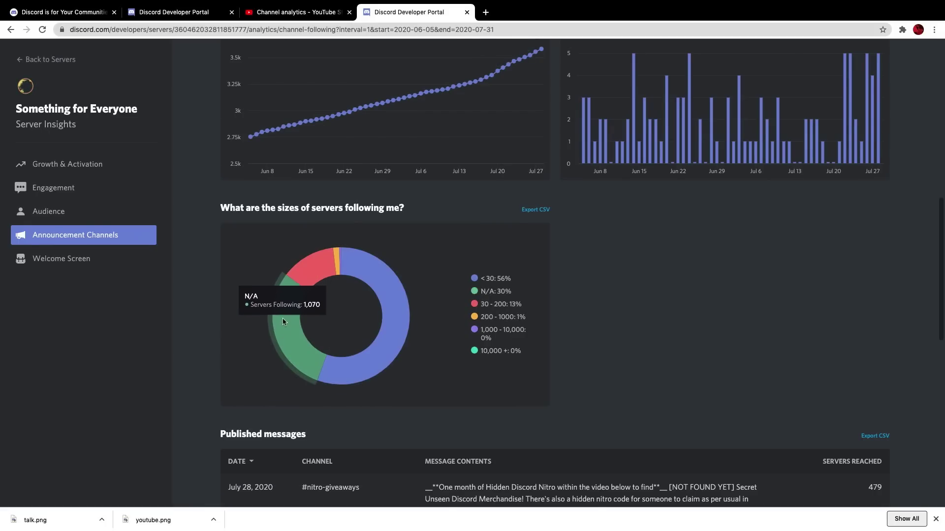
Sort published messages by date, oldest first, and check the #covid-19 channel entry
click(237, 461)
scroll(358, 218, down, 6)
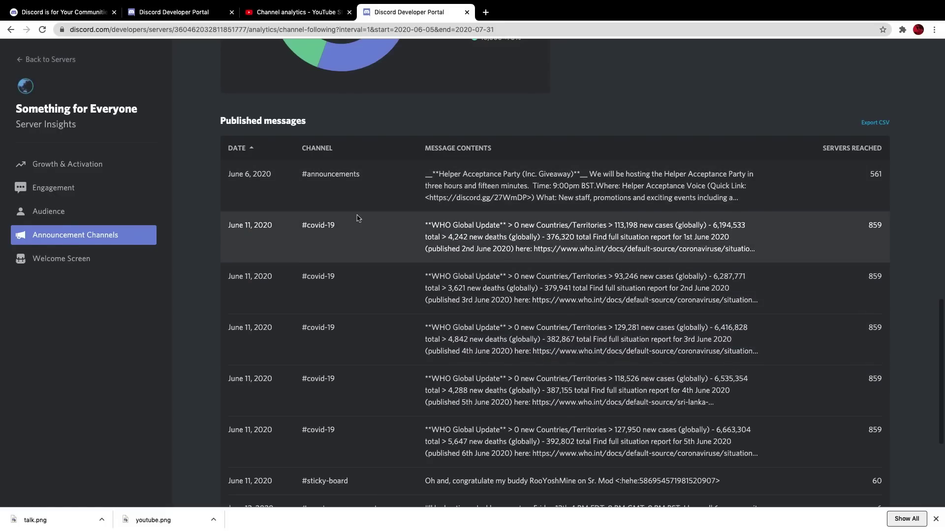
triple_click(310, 221)
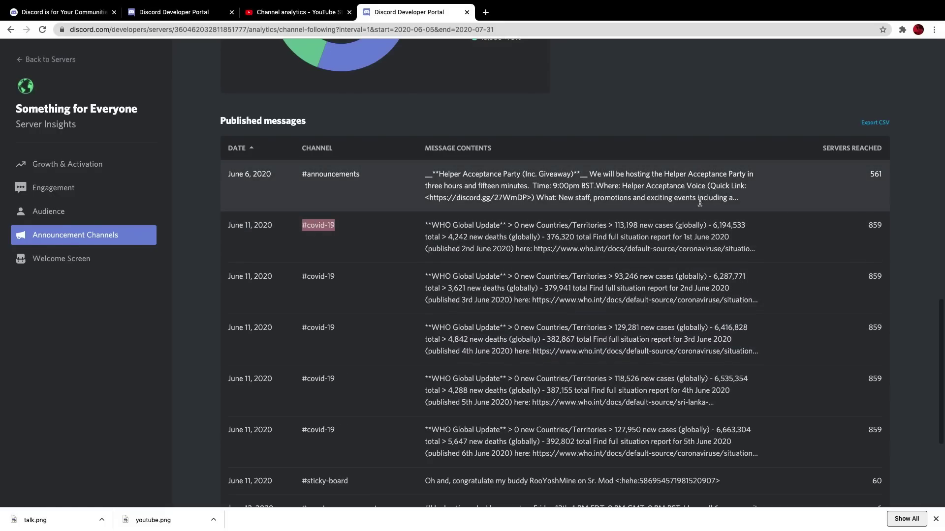
click(706, 124)
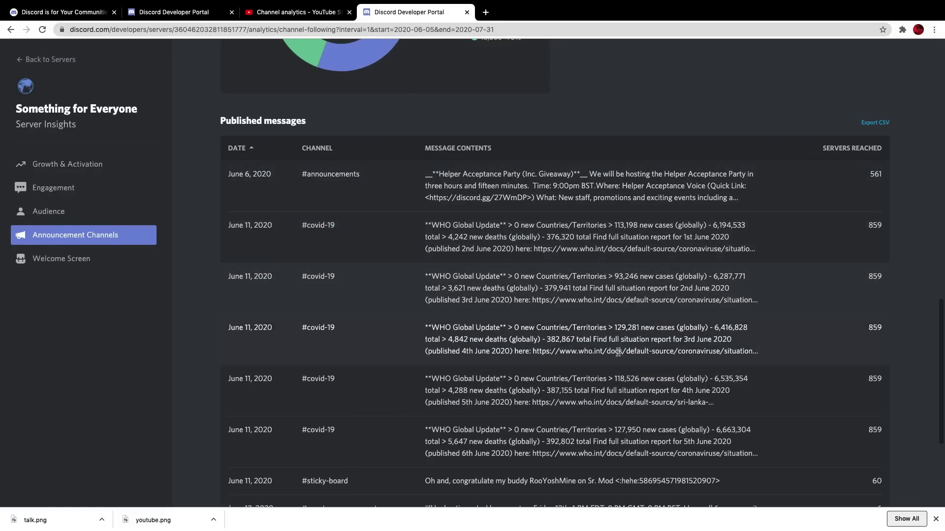
scroll(583, 351, up, 6)
scroll(583, 352, up, 3)
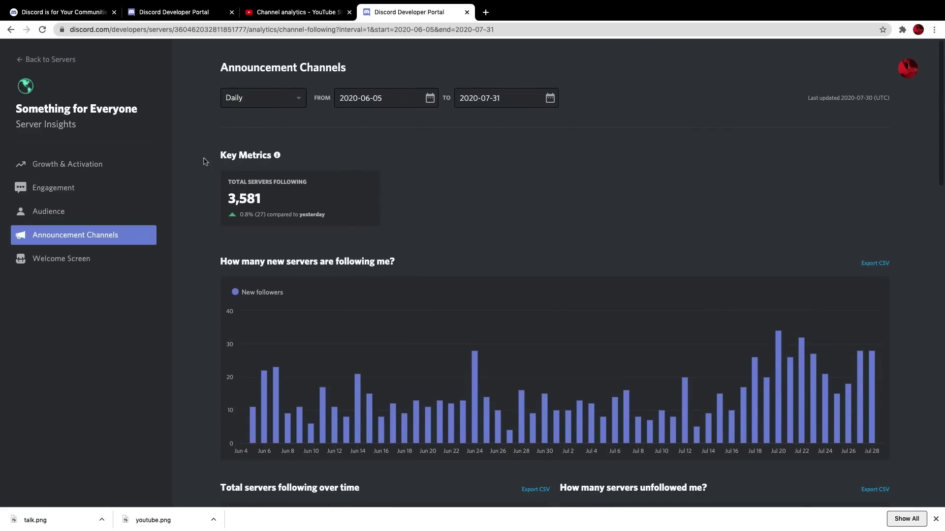
Review the Welcome Screen Key Metrics, viewer count, and each channel's click and message rates
click(72, 265)
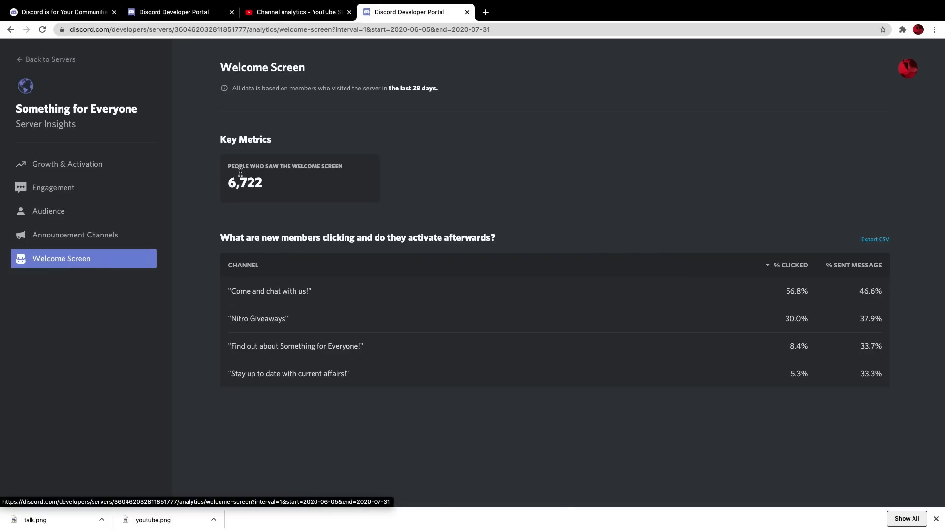
drag(222, 140, 272, 140)
click(276, 160)
drag(229, 171, 364, 170)
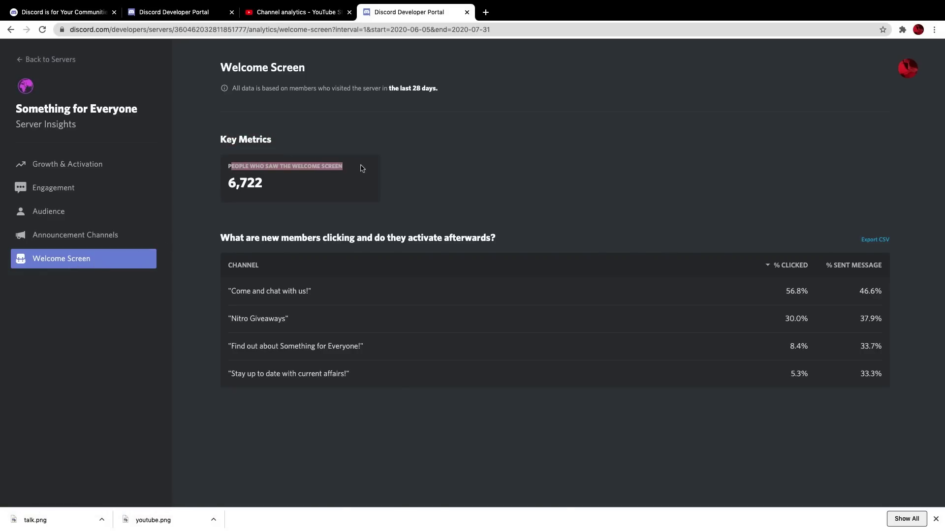
click(367, 171)
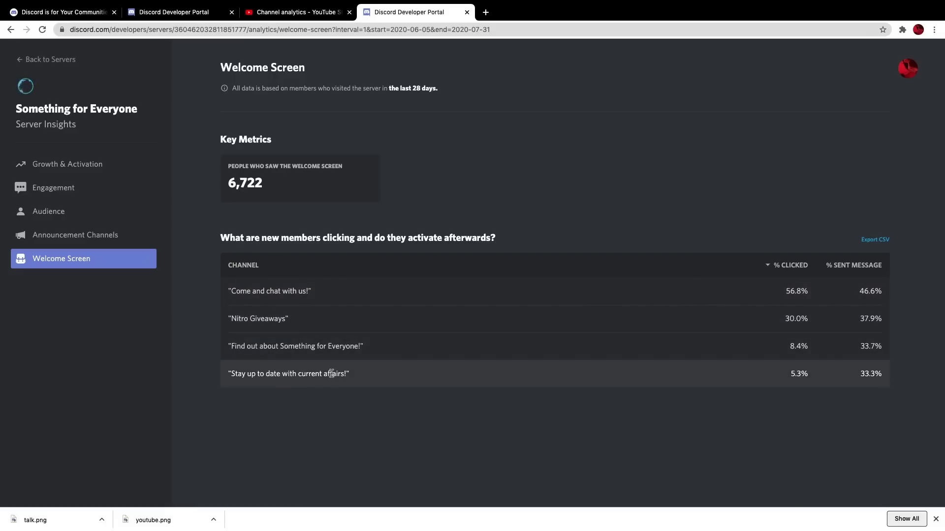
drag(708, 285, 866, 381)
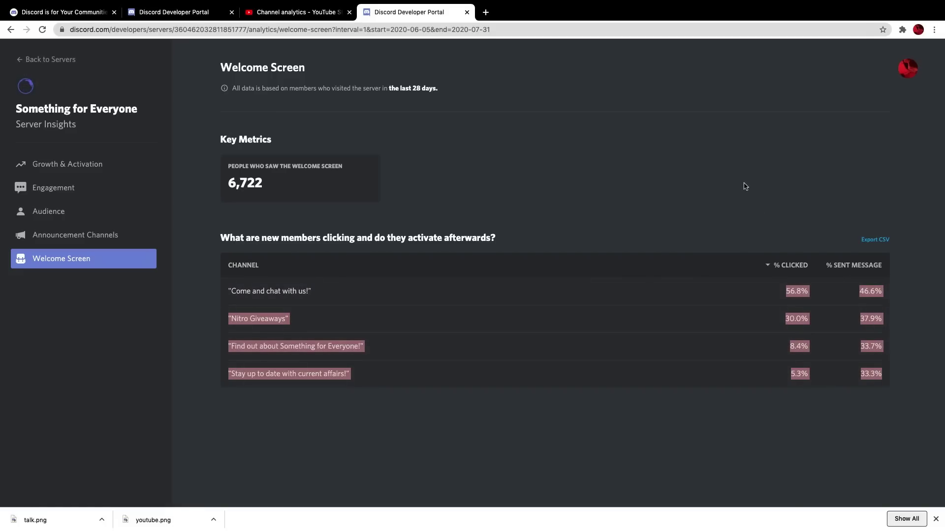
key(super+1)
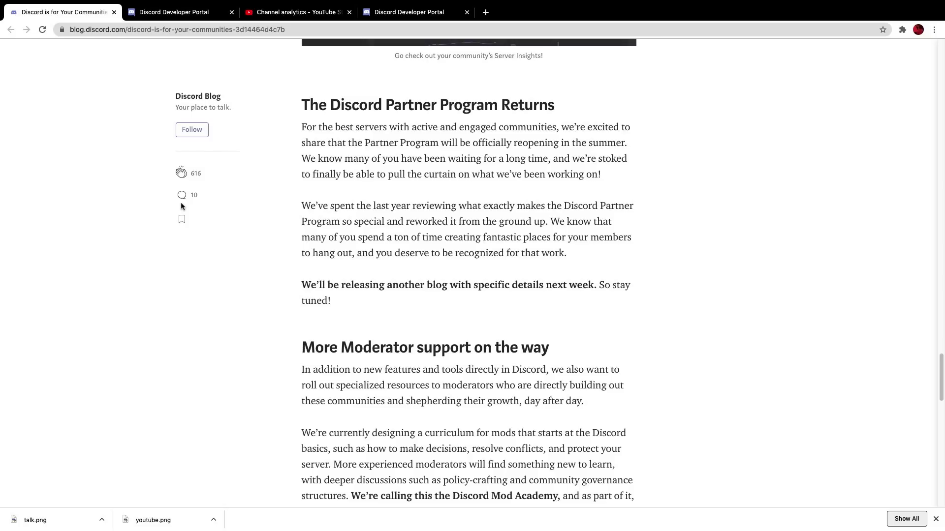
Read the Partner Program Returns section, then open Custom's Magical World's Community Overview settings
drag(329, 102, 565, 106)
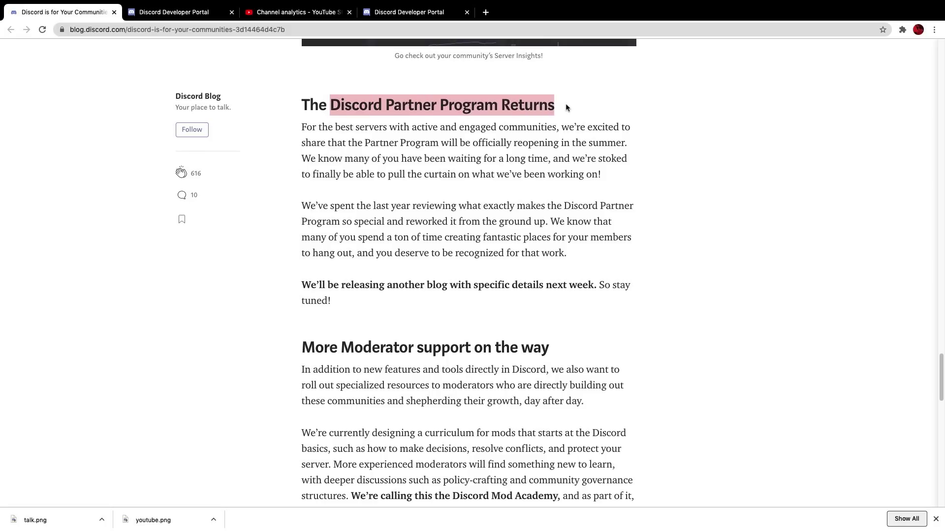
click(518, 162)
drag(351, 354, 550, 352)
click(560, 354)
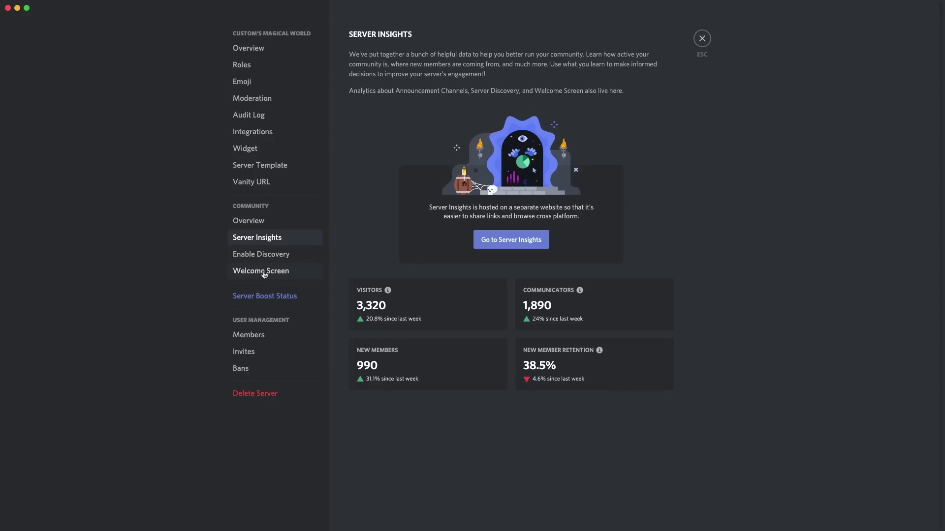
click(236, 271)
click(259, 220)
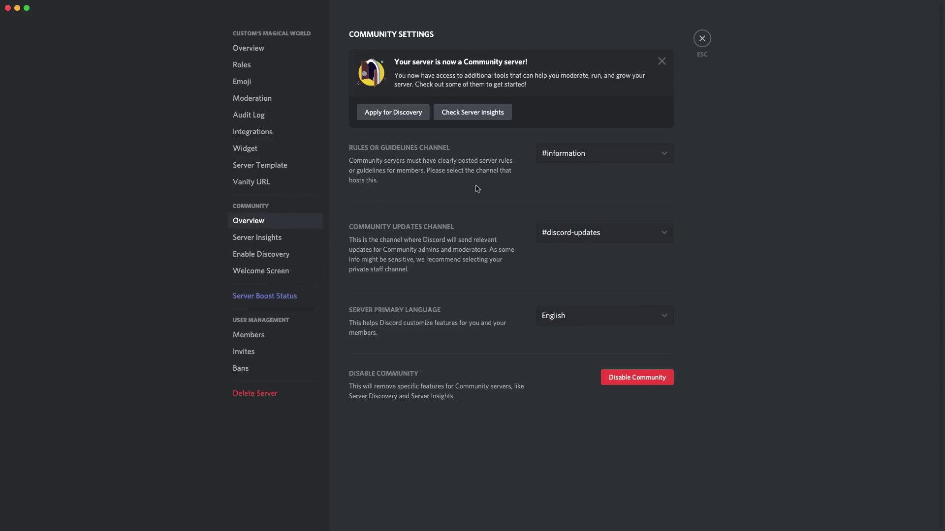
Close Server Settings to return to Custom's Magical World's #general channel
click(701, 39)
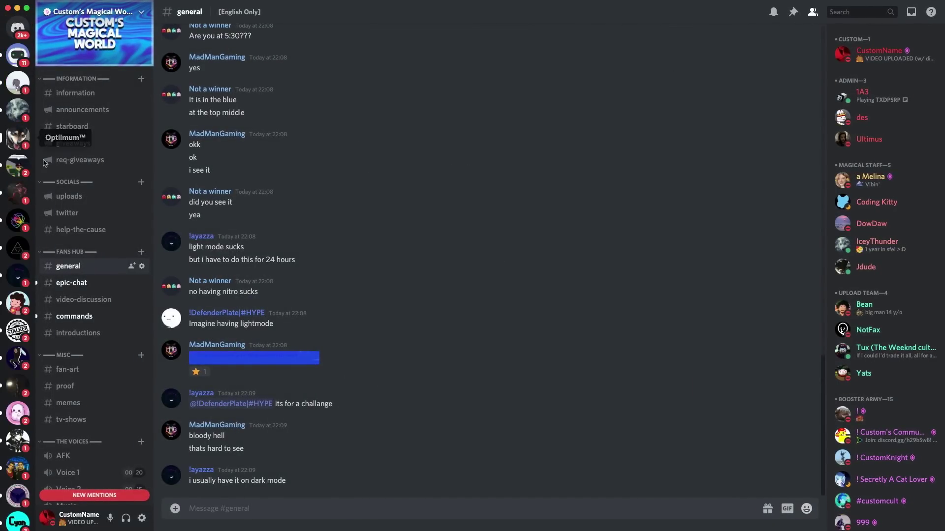